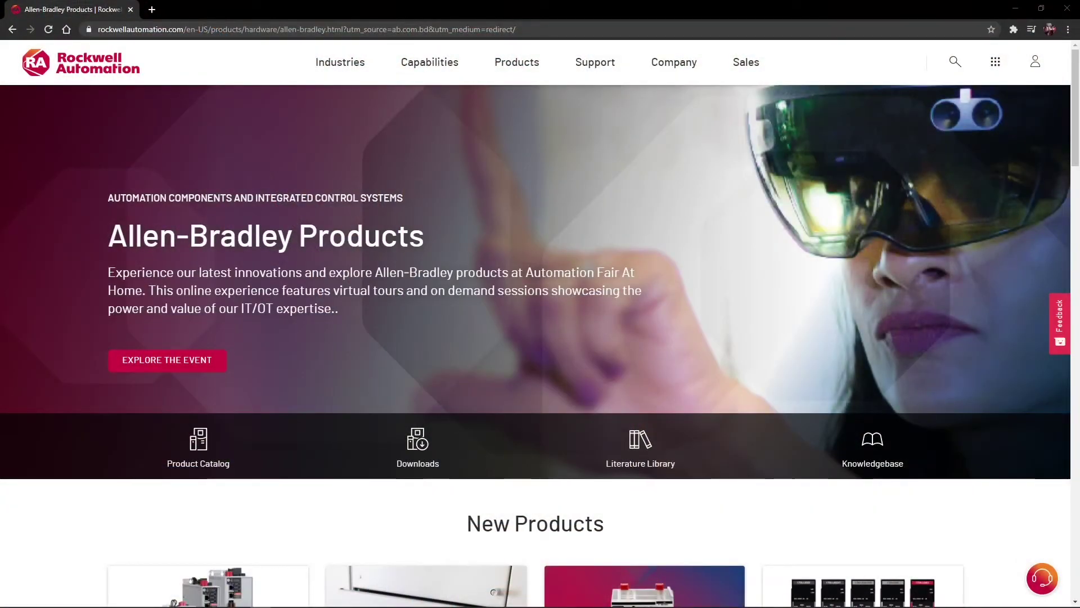
# Go to ab.com and open the site's Downloads area
pyautogui.click(195, 32)
pyautogui.write('ab.')
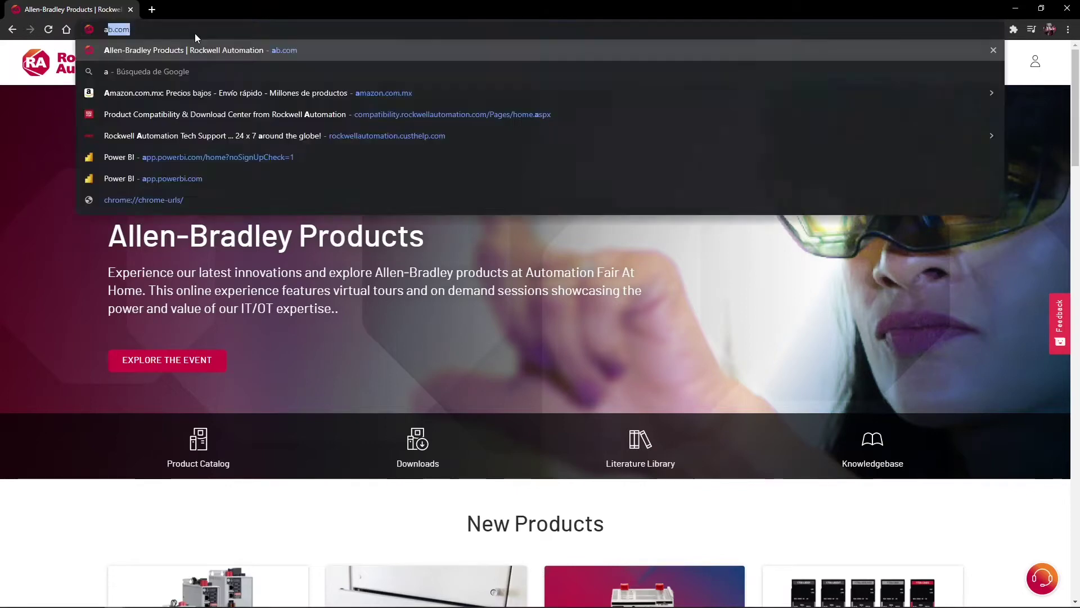
pyautogui.write('com/')
pyautogui.press('Return')
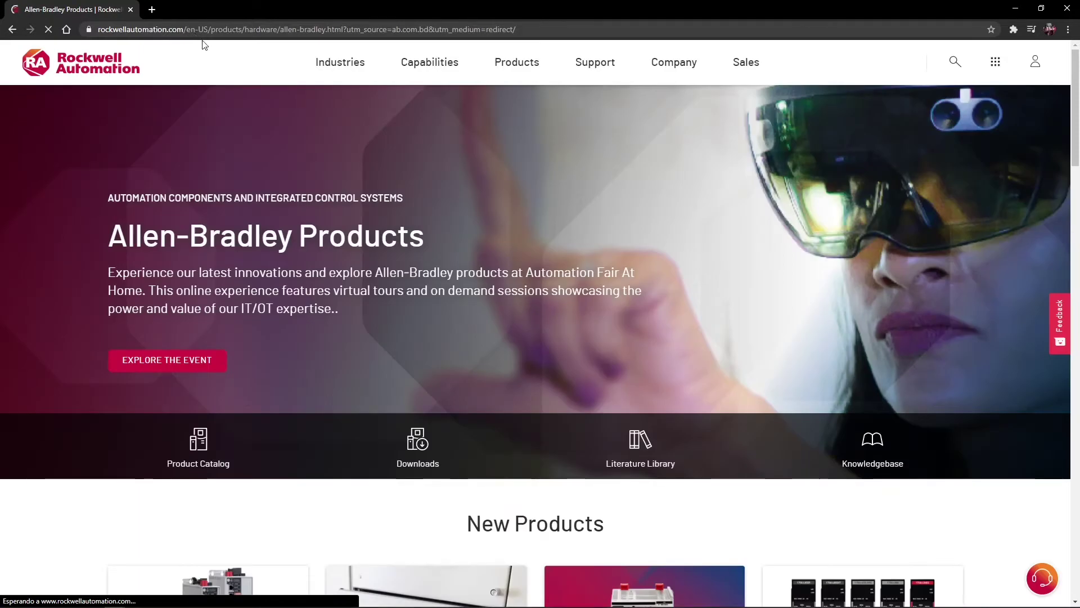
pyautogui.click(426, 441)
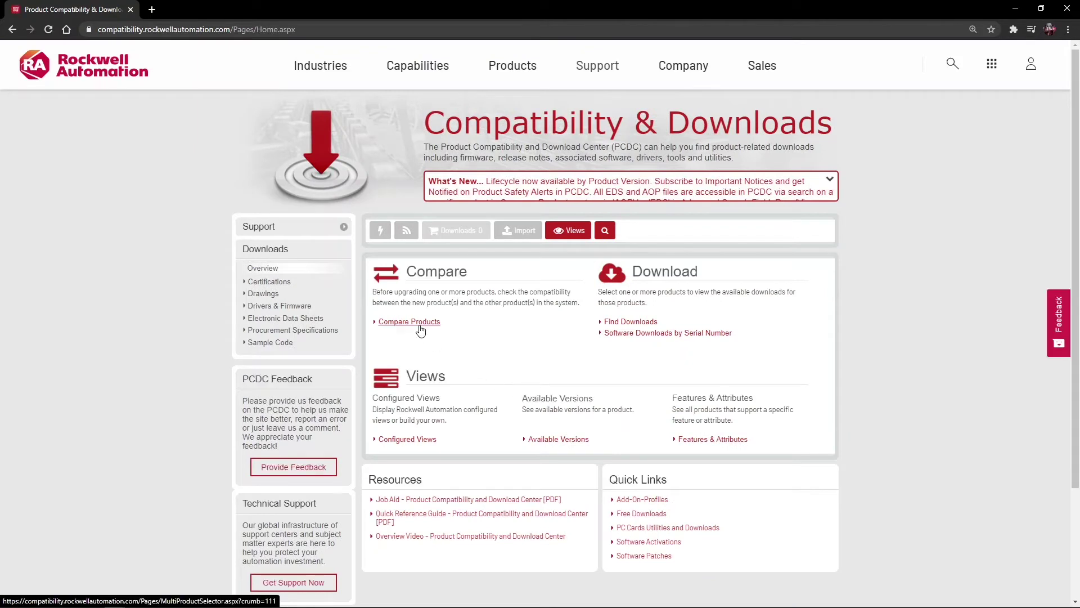
# Search '5069-l' in Compare Products, add 5069-L340ERM version 33.011, and open its downloads
pyautogui.click(419, 325)
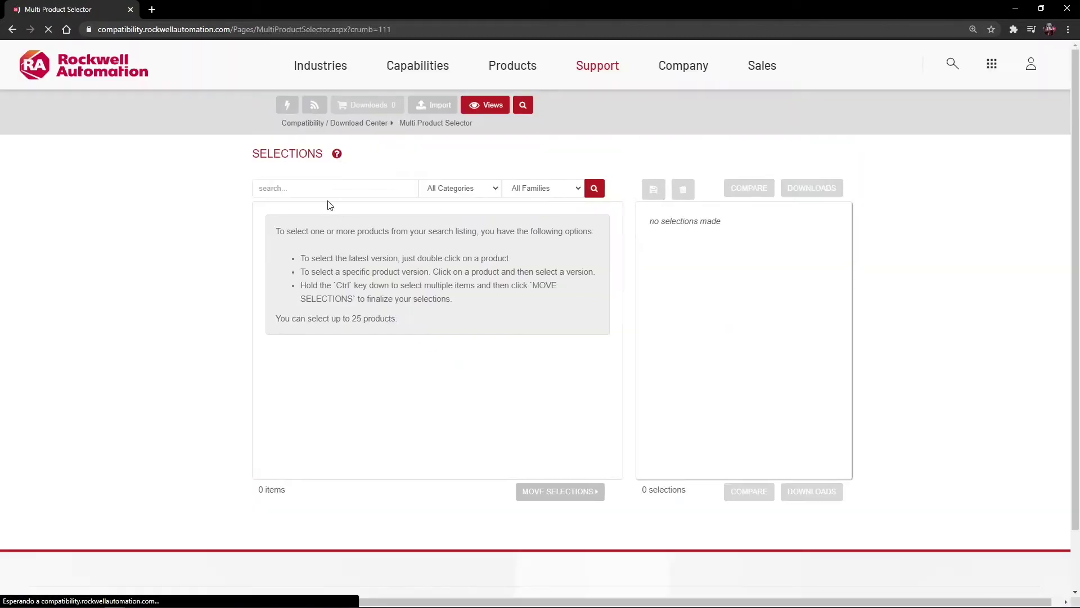
pyautogui.click(316, 182)
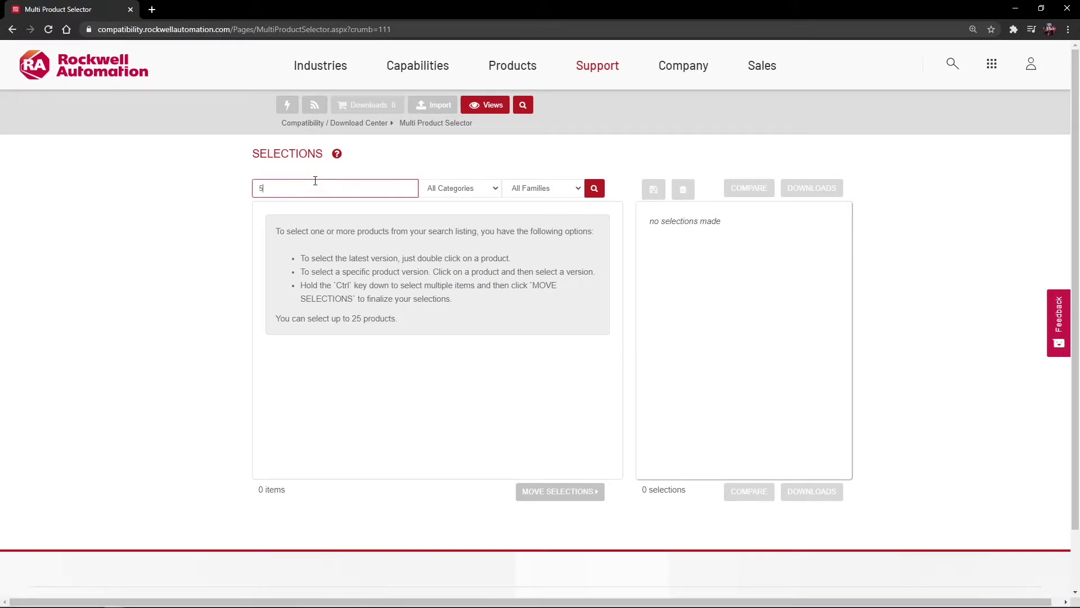
pyautogui.write('5069-l34')
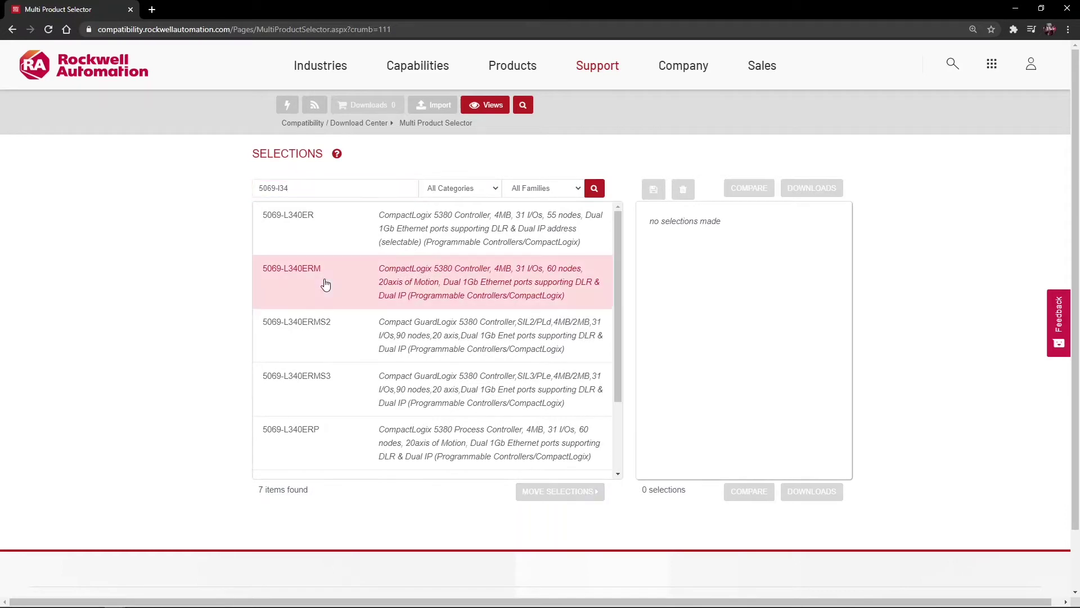
pyautogui.click(347, 283)
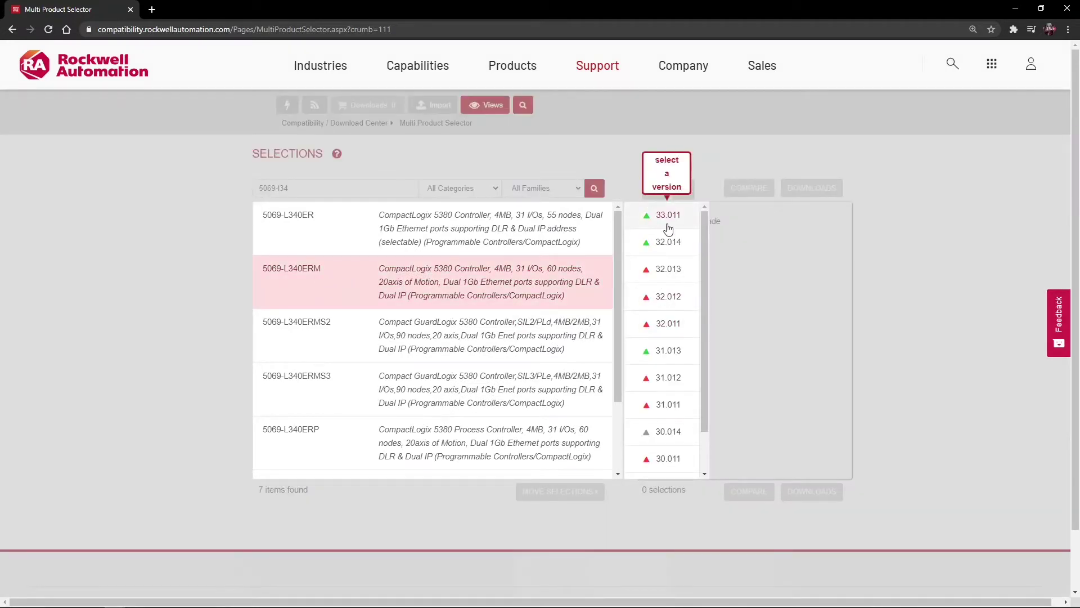
pyautogui.moveTo(701, 309); pyautogui.dragTo(705, 279)
pyautogui.click(667, 215)
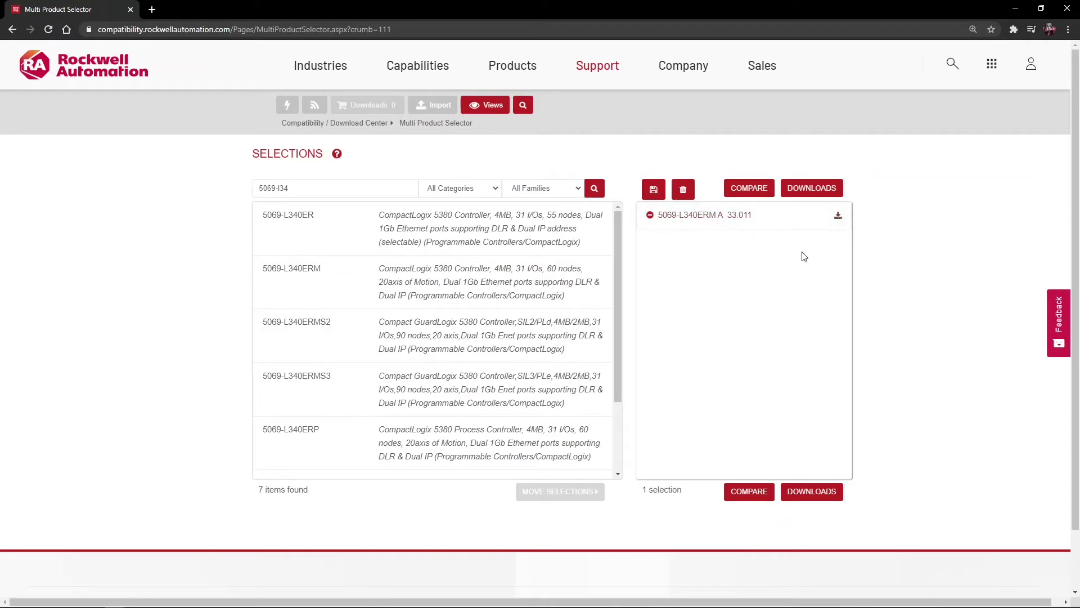
pyautogui.click(838, 217)
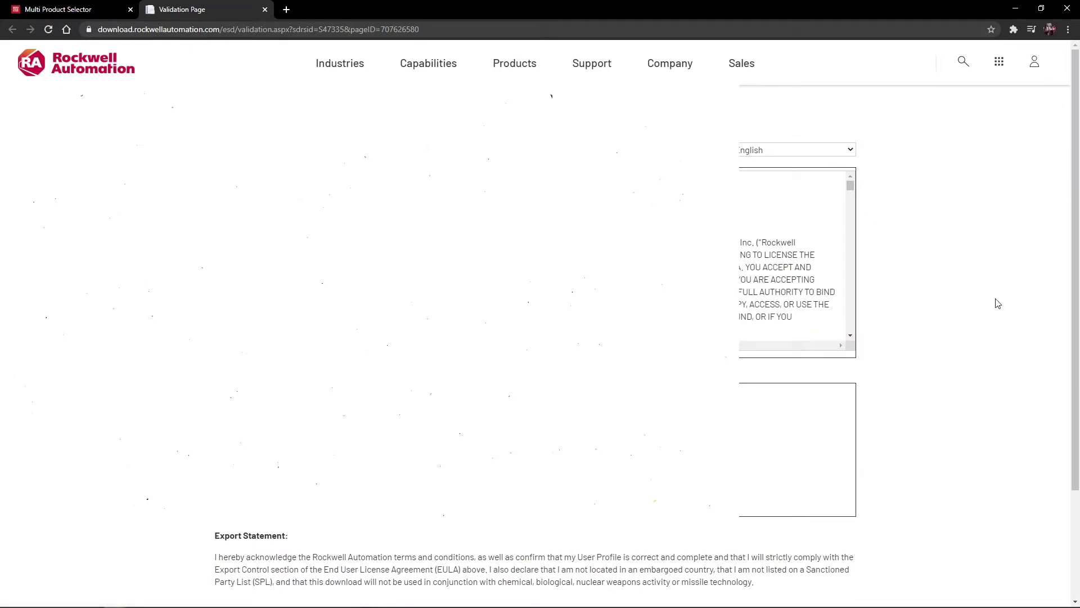
# Scroll down the validation page's licence agreement to accept the download terms
pyautogui.scroll(-3, 998, 304)
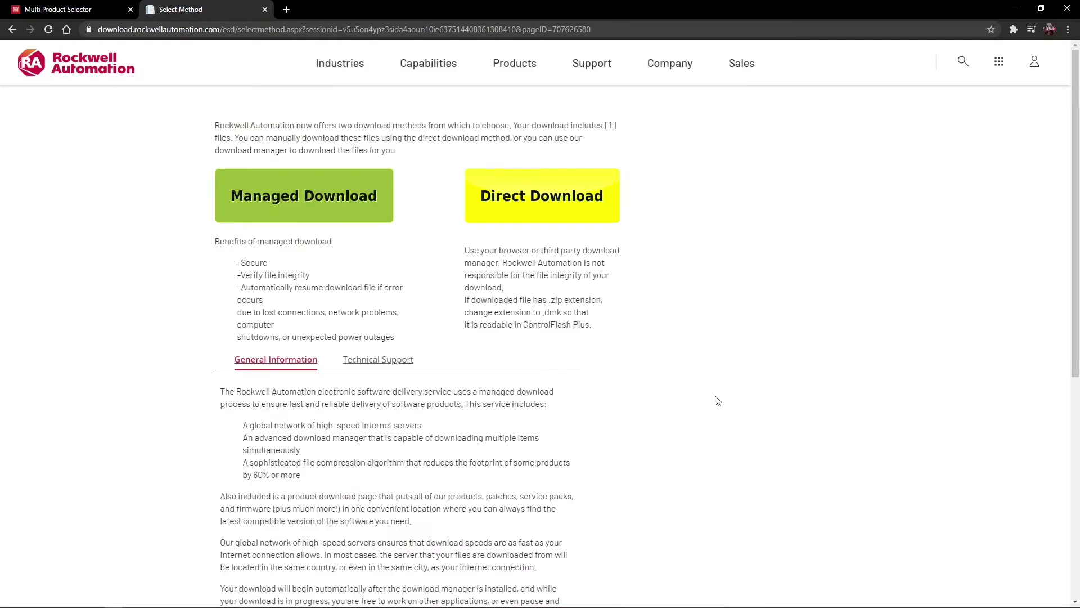
# Choose Managed Download, run the downloaded download manager, and centre its window
pyautogui.click(292, 212)
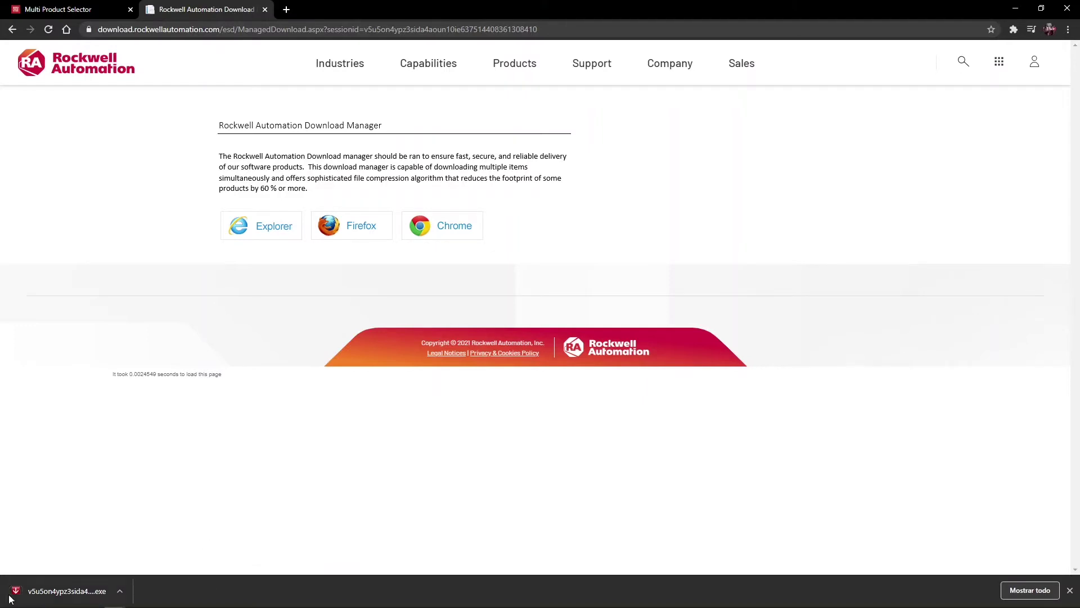
pyautogui.click(62, 595)
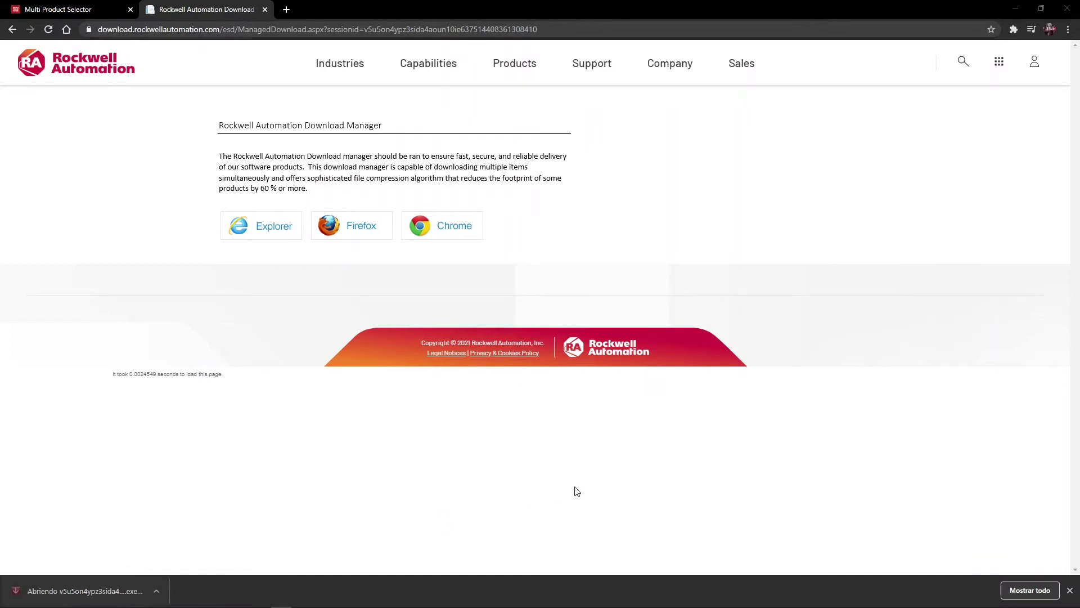
pyautogui.moveTo(668, 263); pyautogui.dragTo(429, 235)
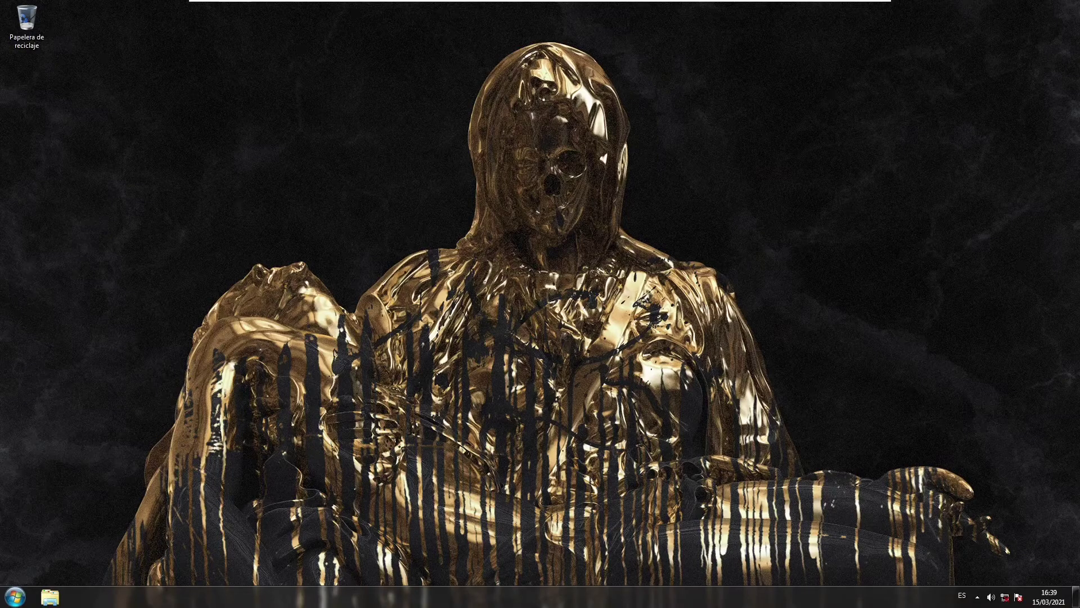
# Refresh the desktop and open File Explorer
pyautogui.rightClick(467, 243)
pyautogui.click(474, 275)
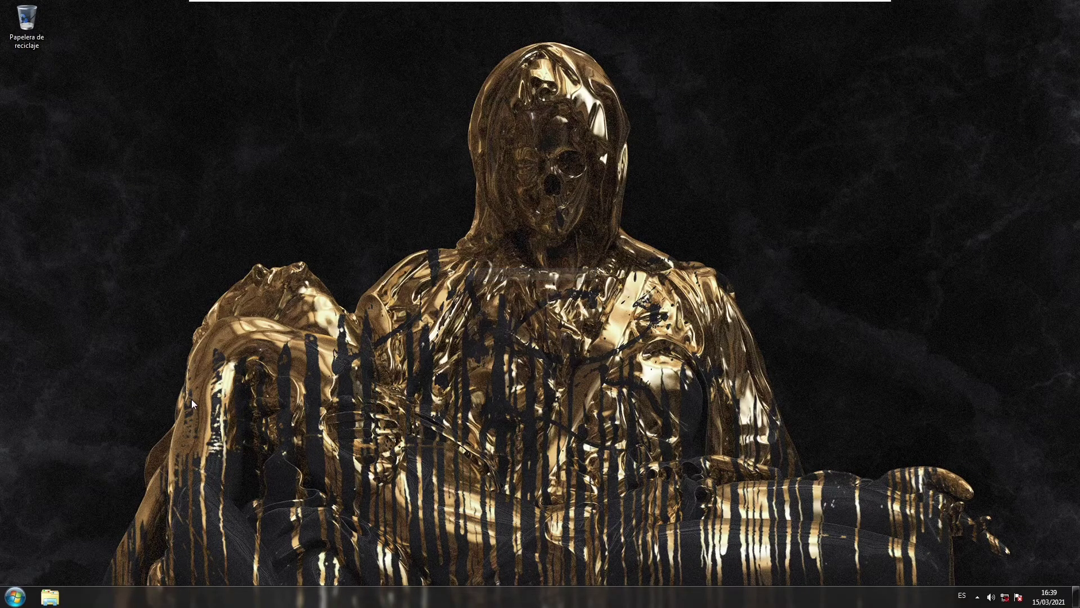
pyautogui.click(53, 595)
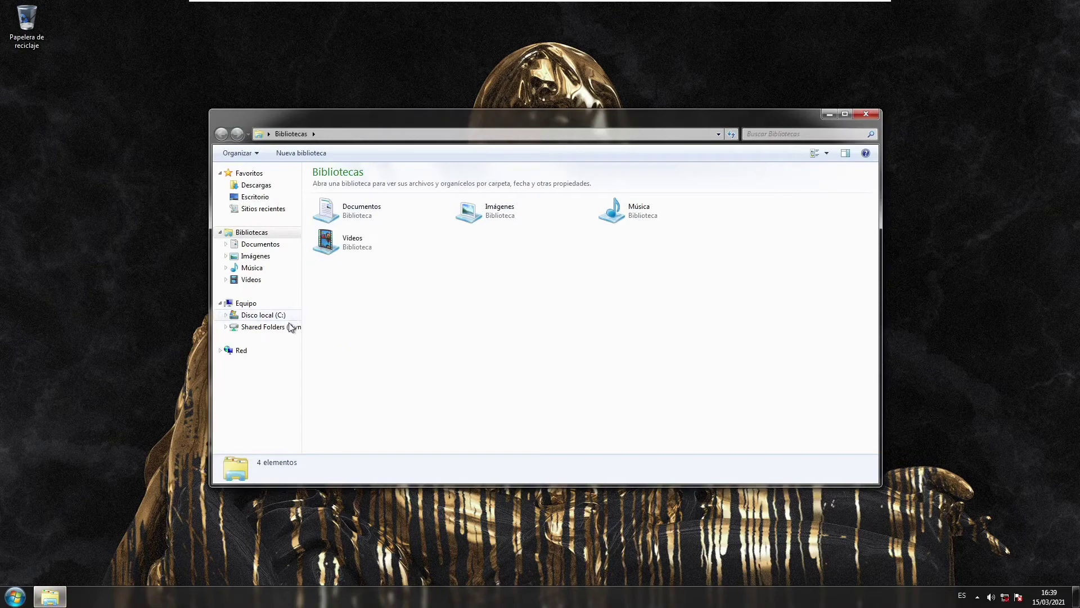
# Browse Shared Folders to D > Descargas > RA and select CompactLogix_5380_(5069-L3)_33.011.dmk
pyautogui.click(290, 327)
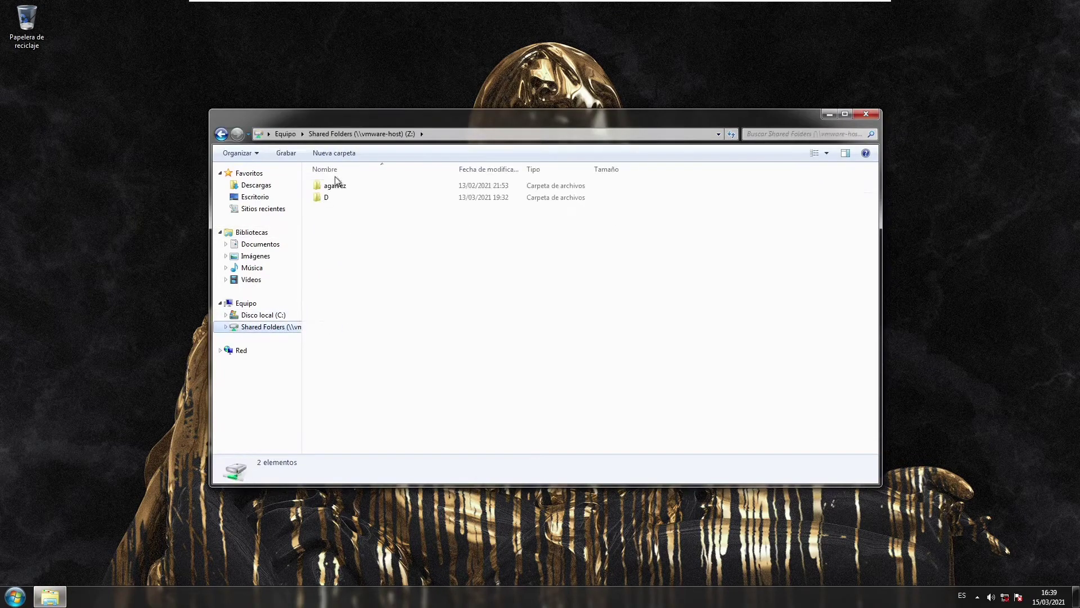
pyautogui.doubleClick(335, 196)
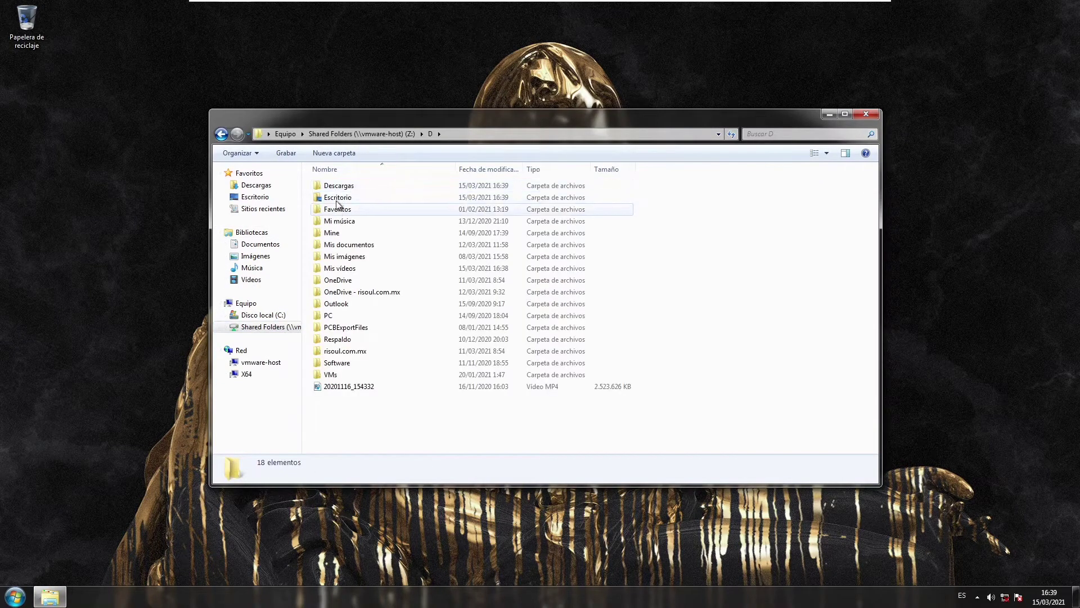
pyautogui.doubleClick(338, 187)
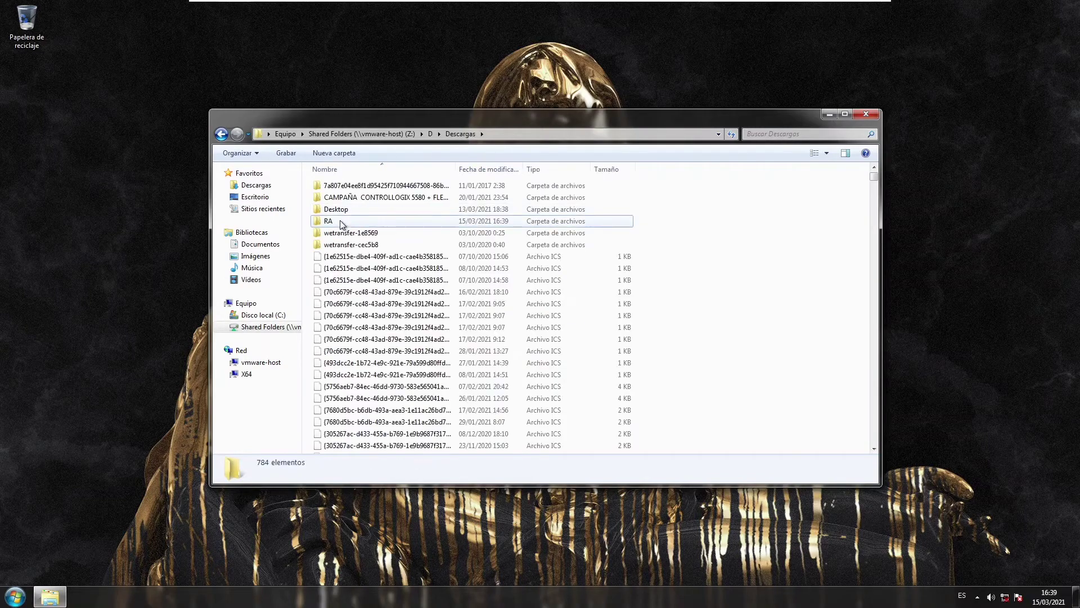
pyautogui.doubleClick(341, 221)
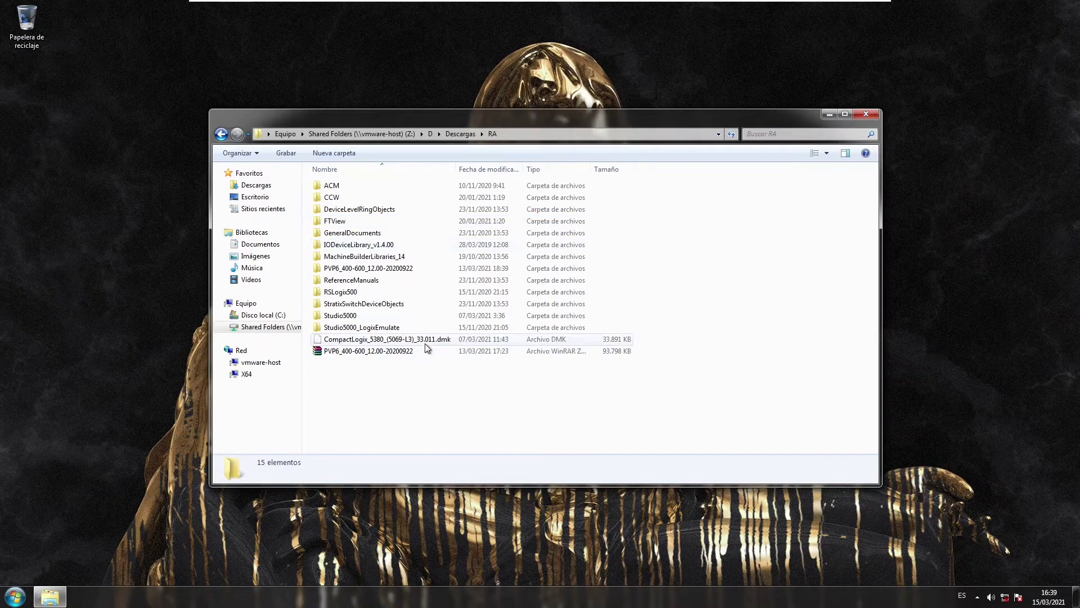
pyautogui.click(425, 342)
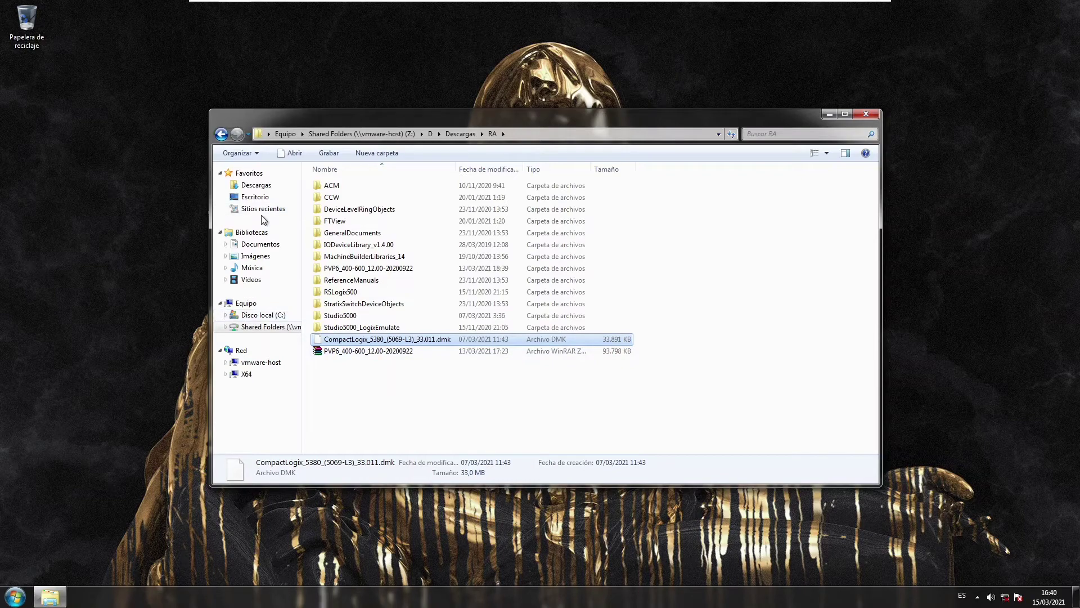
# Navigate C: > Usuarios > Acceso público > Documentos públicos > Rockwell Automation > Firmware Kits
pyautogui.click(275, 316)
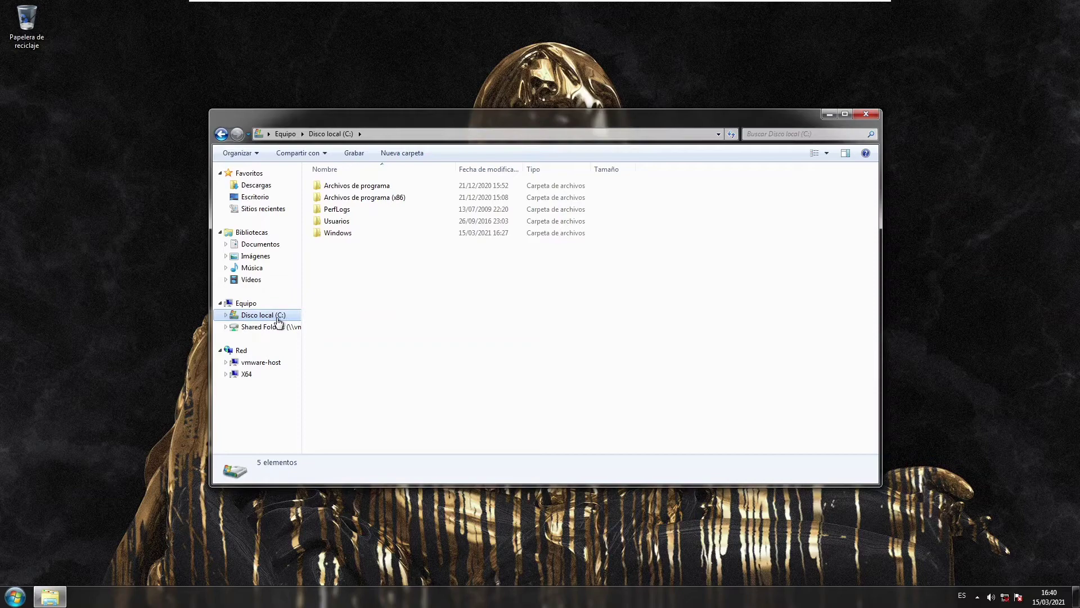
pyautogui.doubleClick(360, 222)
pyautogui.doubleClick(363, 186)
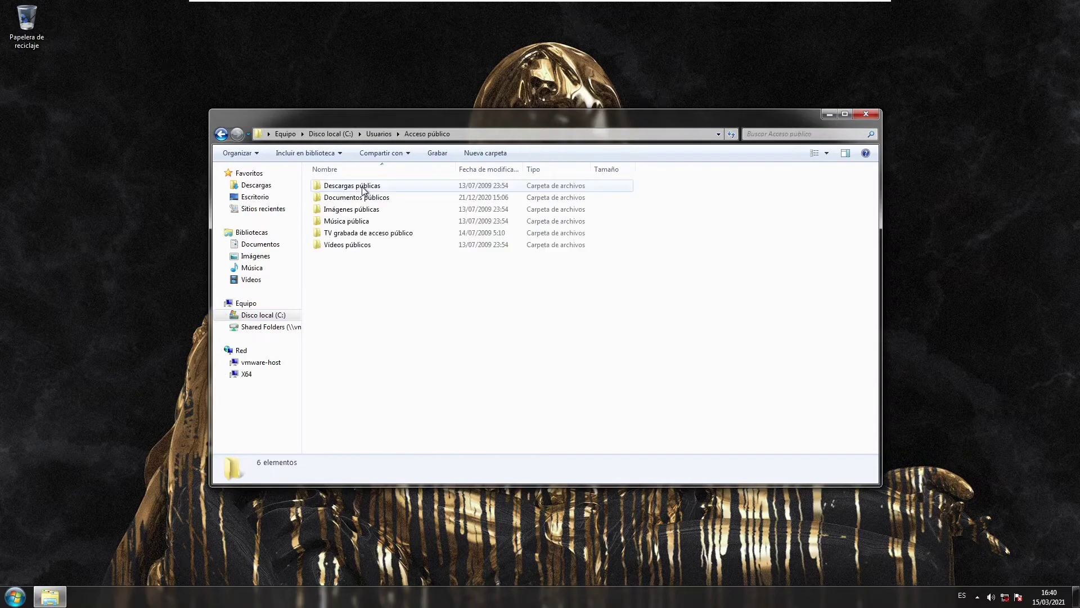
pyautogui.doubleClick(372, 198)
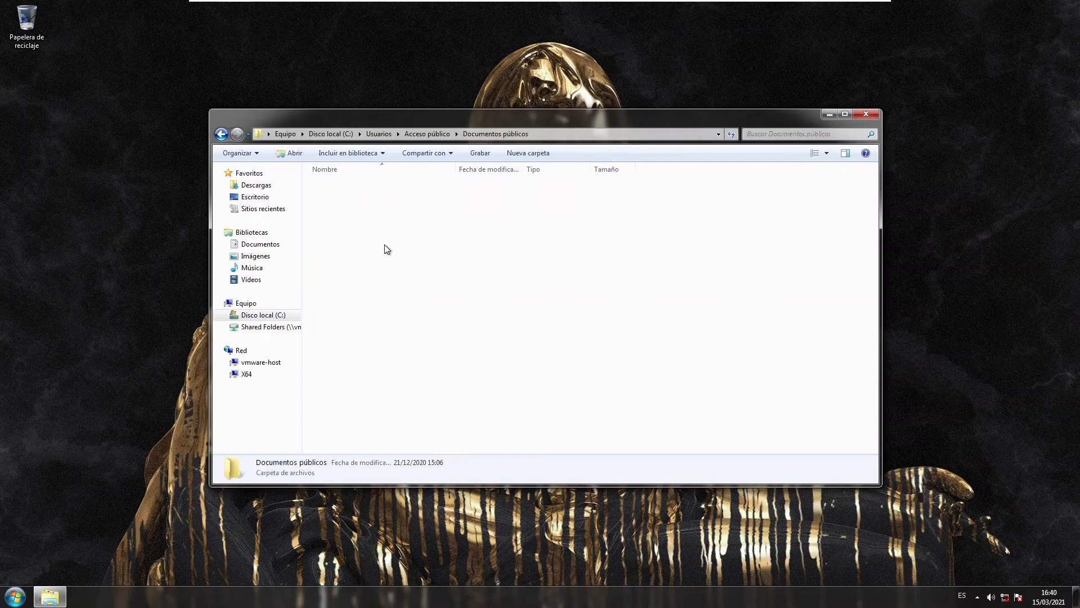
pyautogui.doubleClick(353, 198)
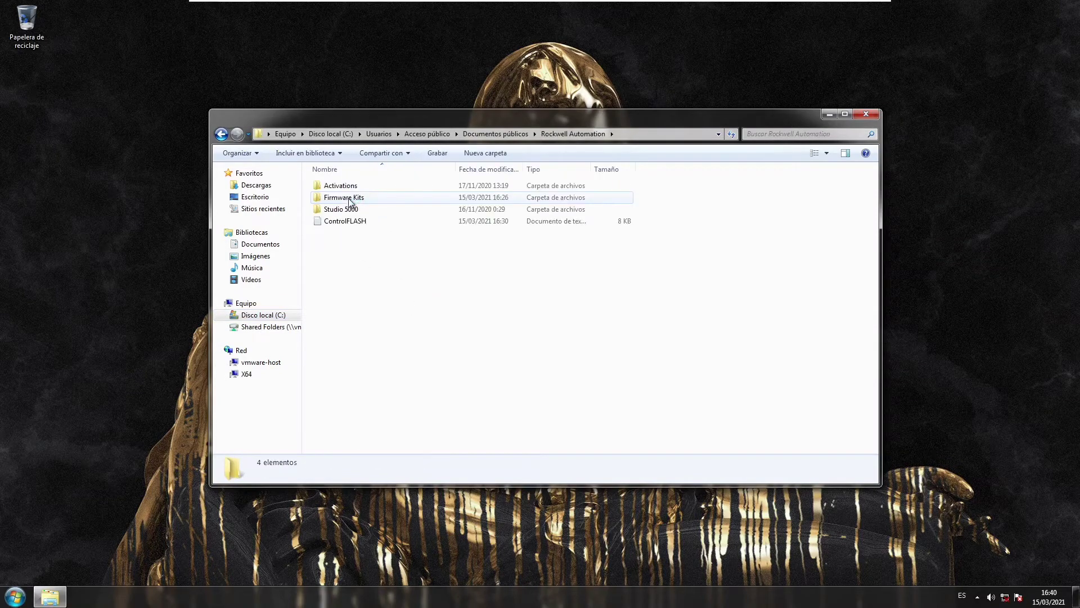
pyautogui.doubleClick(347, 199)
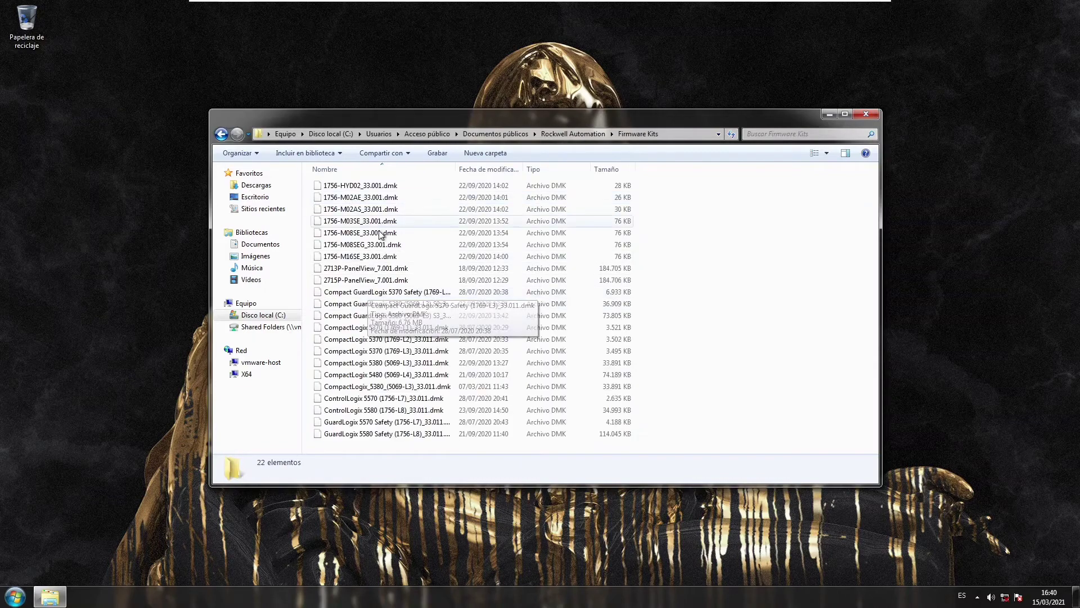
# Paste the firmware .dmk file, replacing the existing one, then clear the selection
pyautogui.hotkey('ctrl', 'v')
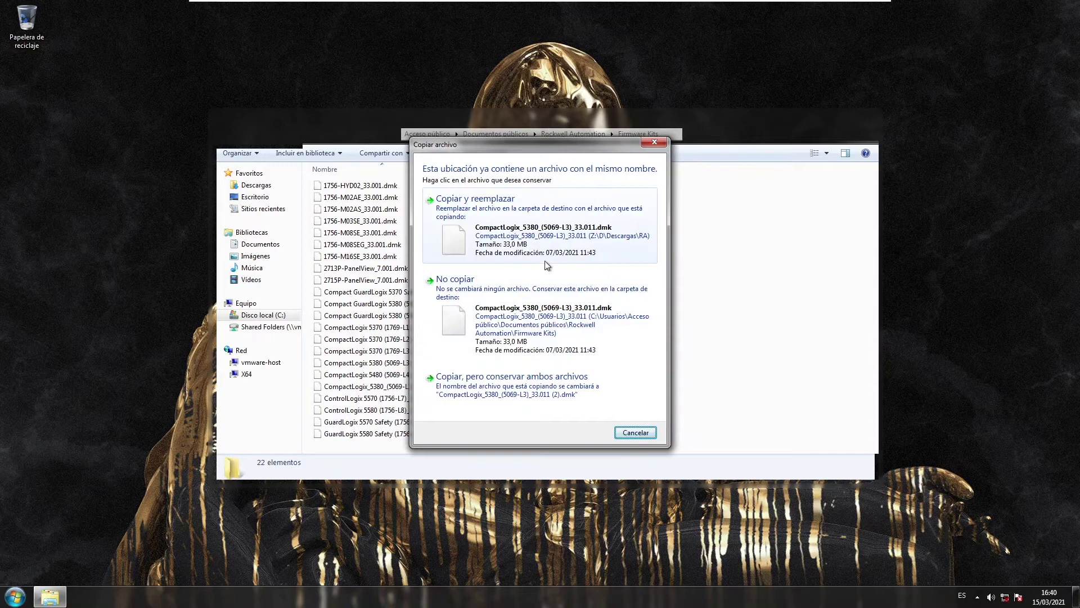
pyautogui.click(503, 223)
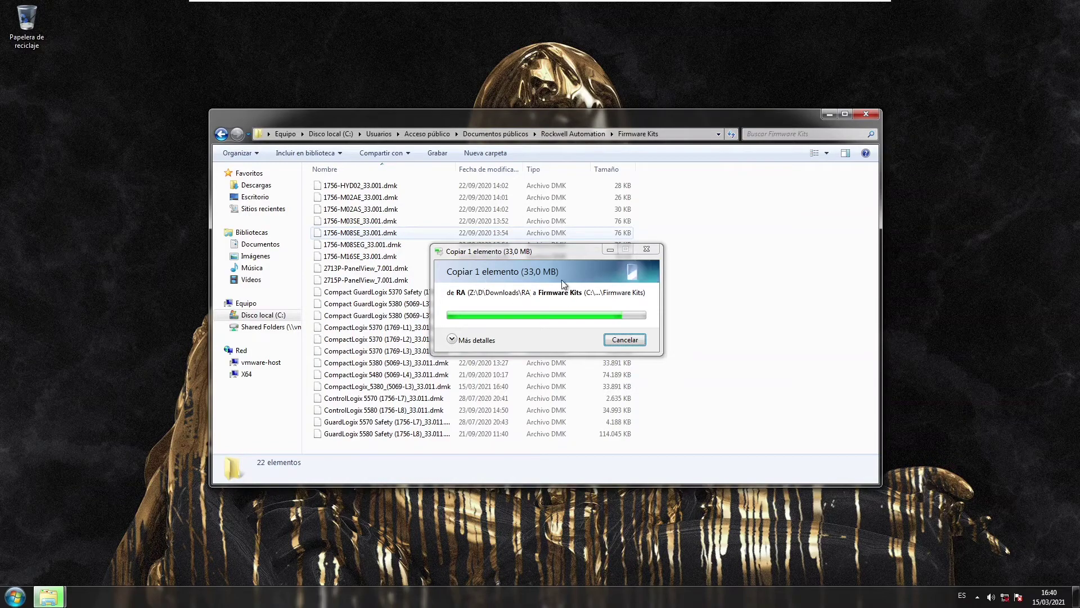
pyautogui.rightClick(740, 265)
pyautogui.click(717, 305)
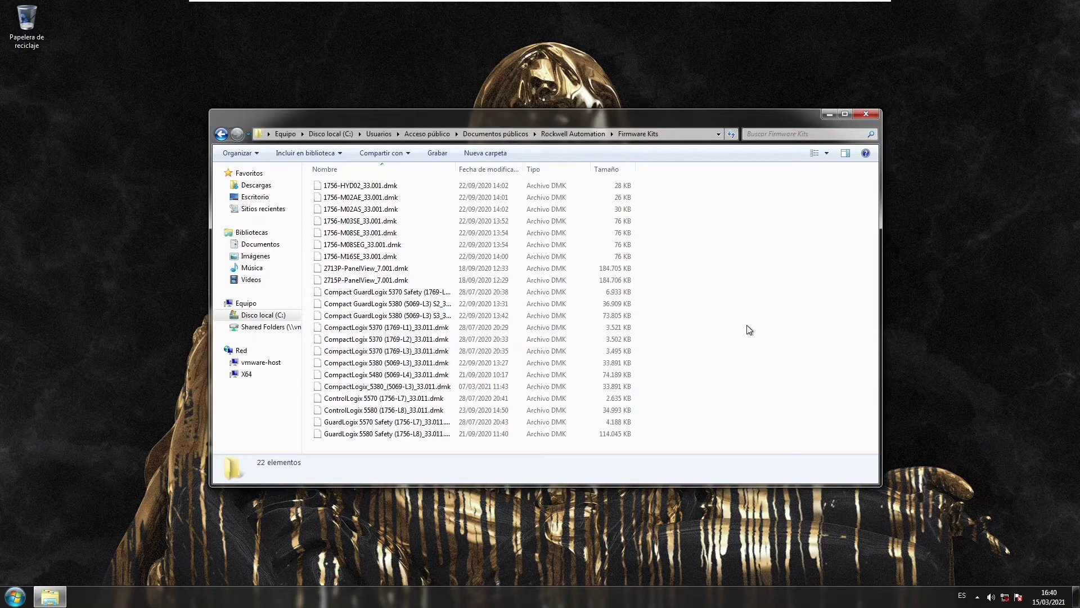
pyautogui.click(428, 388)
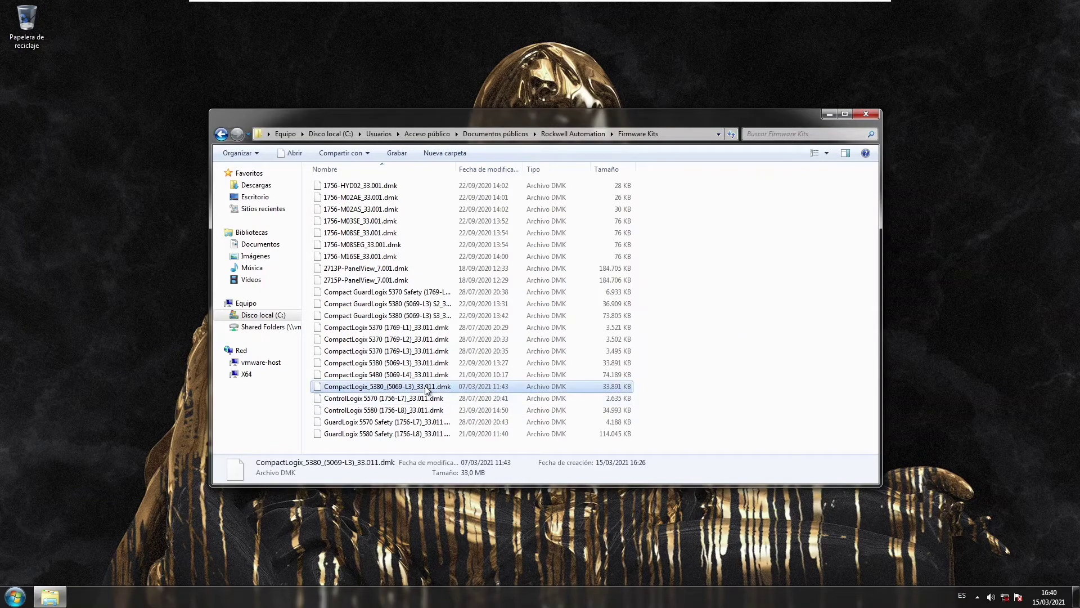
pyautogui.click(704, 393)
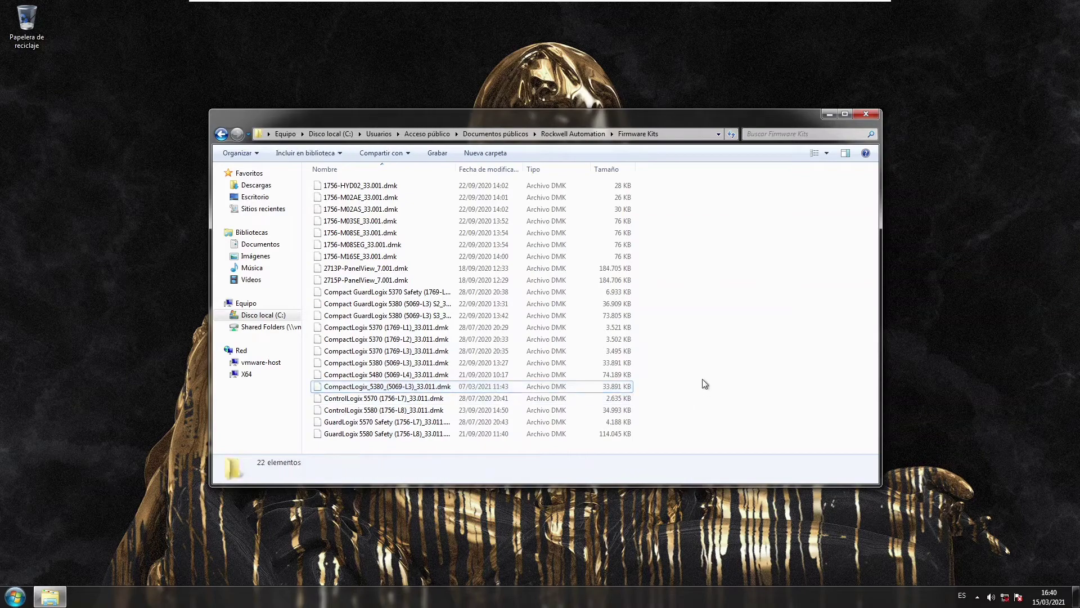
# Launch ControlFLASH by searching 'control' from Start, then return to its Welcome page
pyautogui.click(9, 592)
pyautogui.write('control')
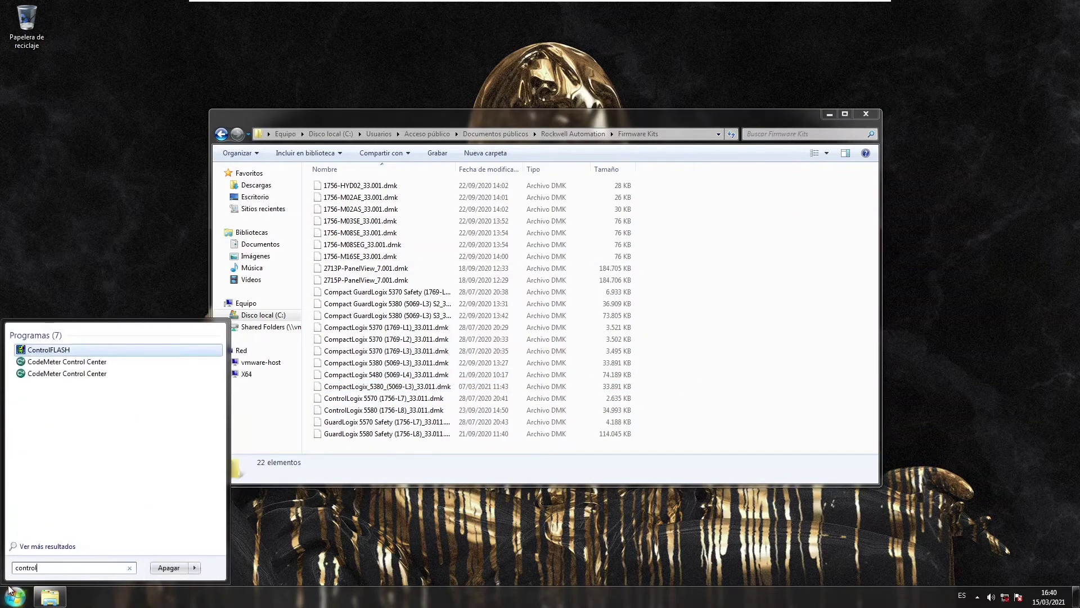
pyautogui.press('Return')
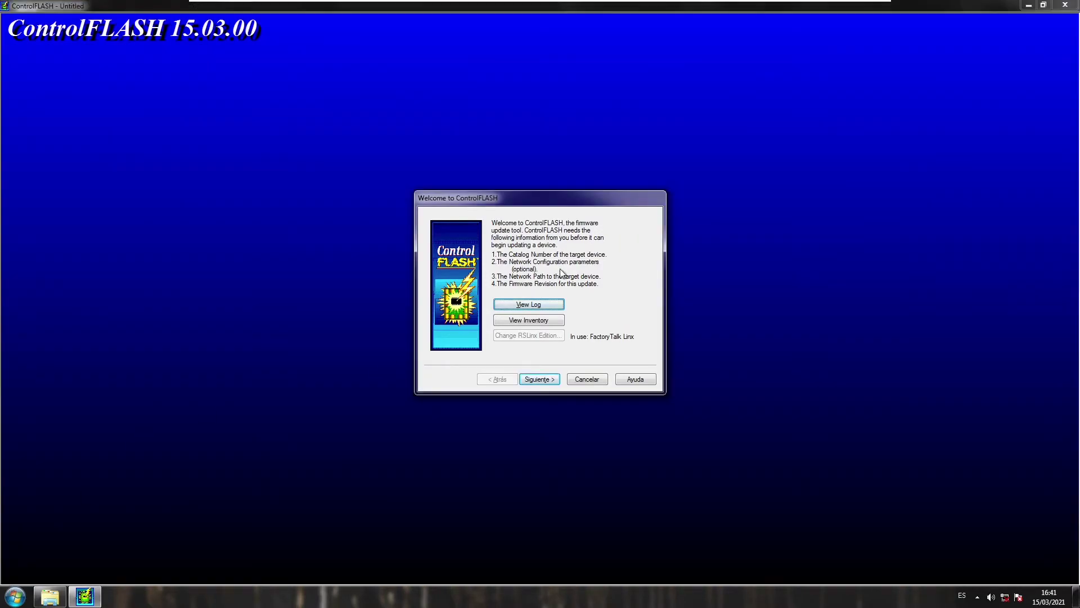
pyautogui.click(542, 379)
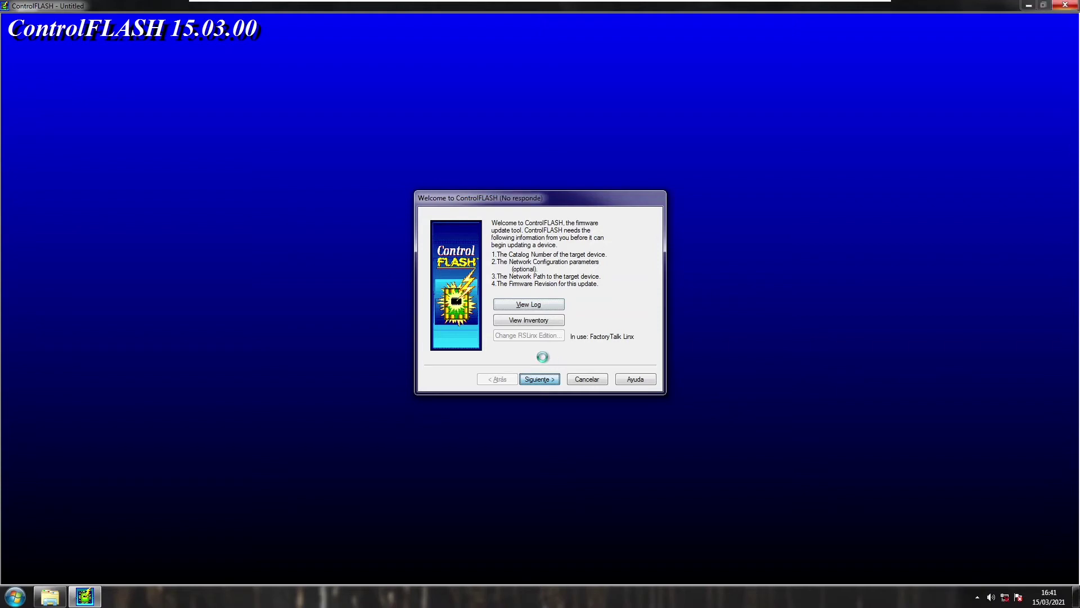
pyautogui.click(498, 381)
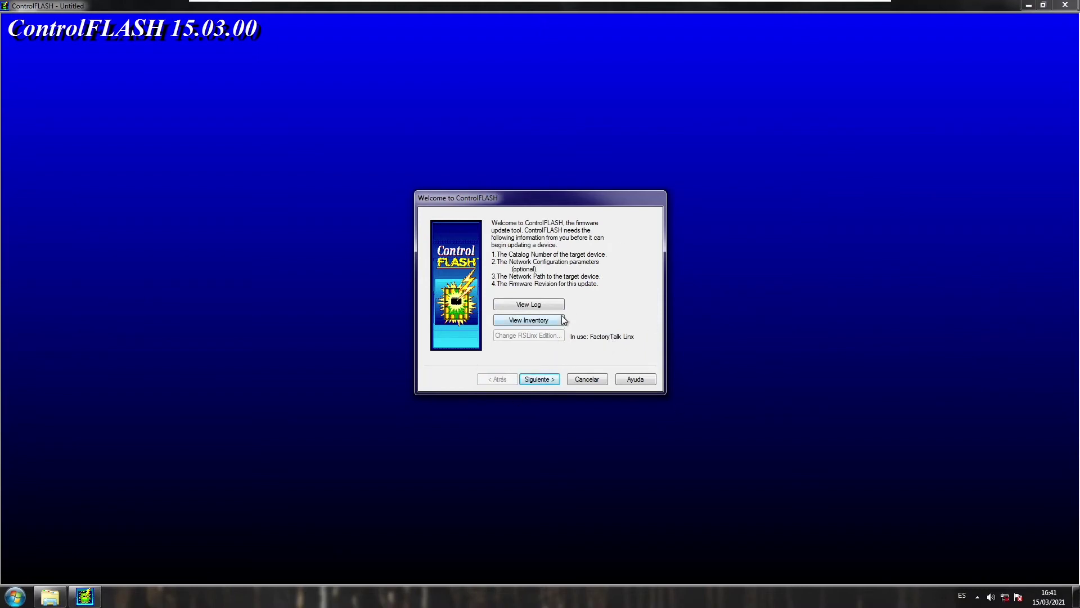
# Advance to the Catalog Number page and select CompactLogix 5380 (5069-L3)
pyautogui.click(535, 382)
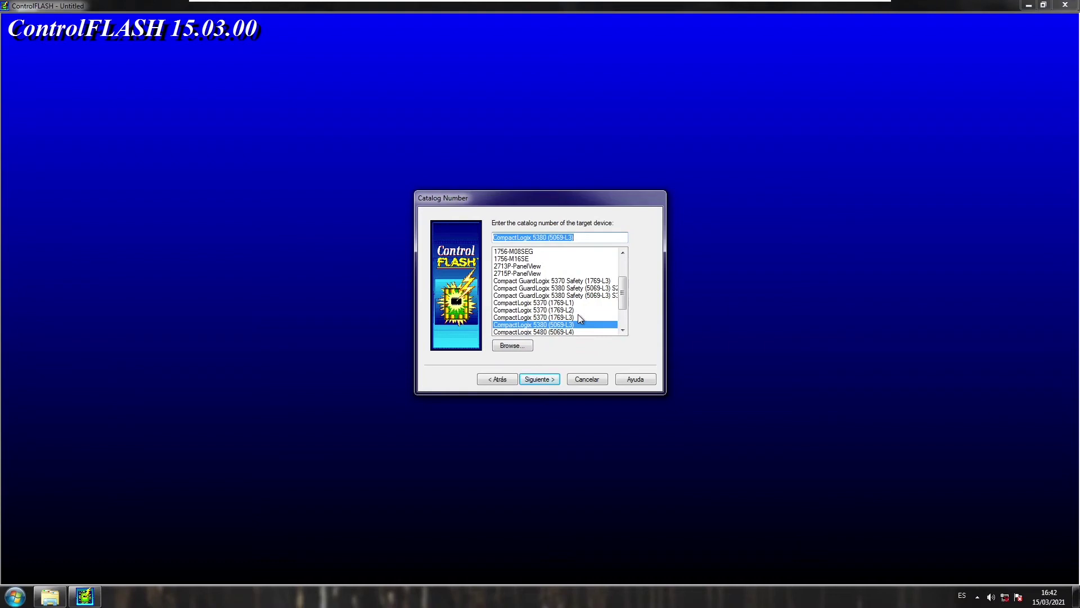
pyautogui.click(542, 326)
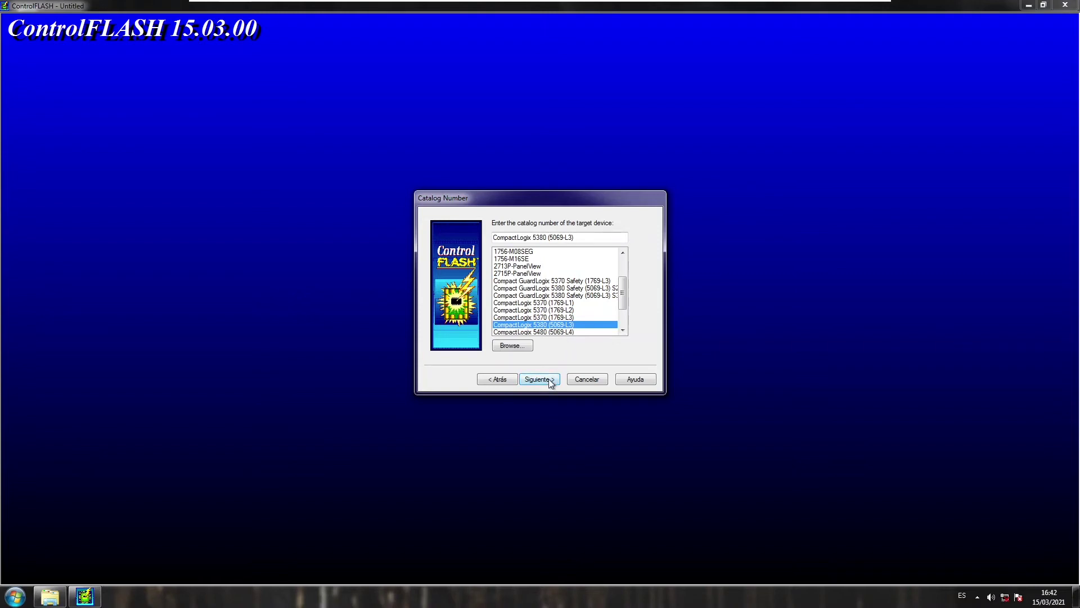
# Connect the Rockwell USB device to the VM and select 5069-L340ERM at USB node 16
pyautogui.click(545, 381)
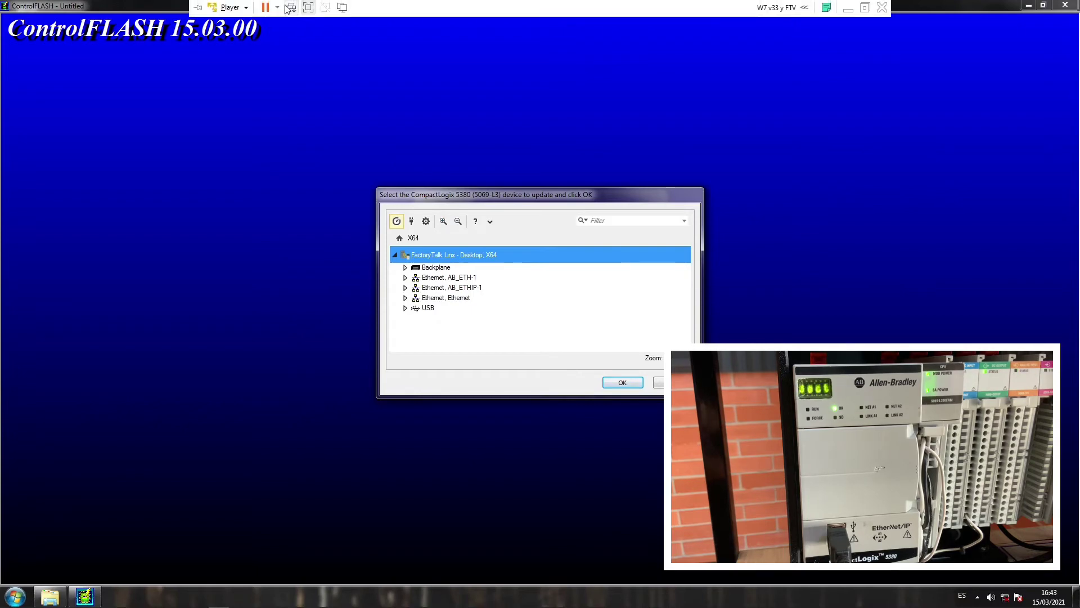
pyautogui.click(232, 7)
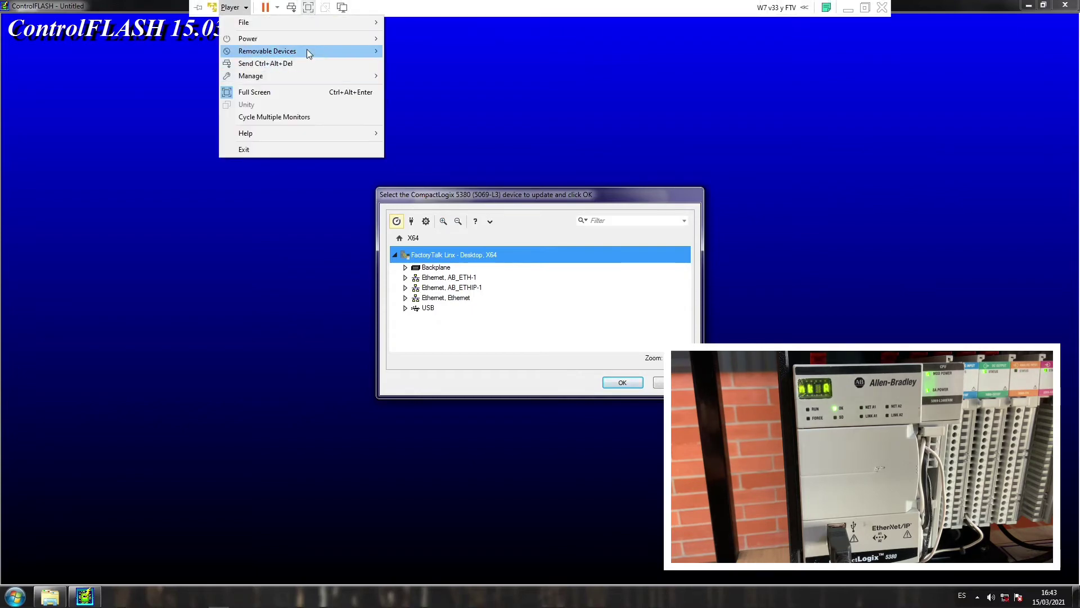
pyautogui.moveTo(307, 50)
pyautogui.moveTo(471, 141)
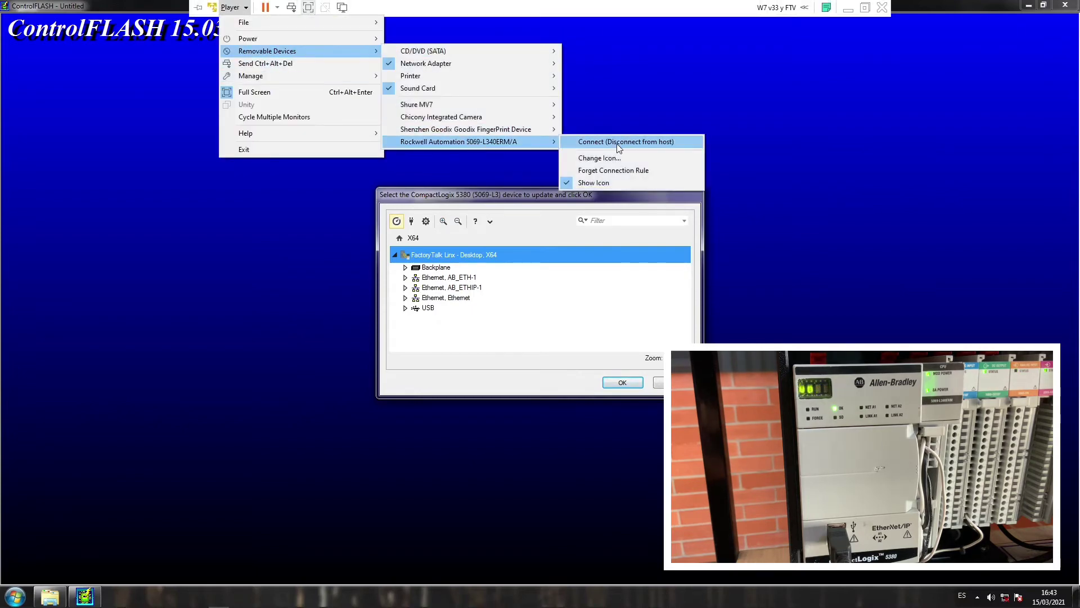
pyautogui.click(617, 144)
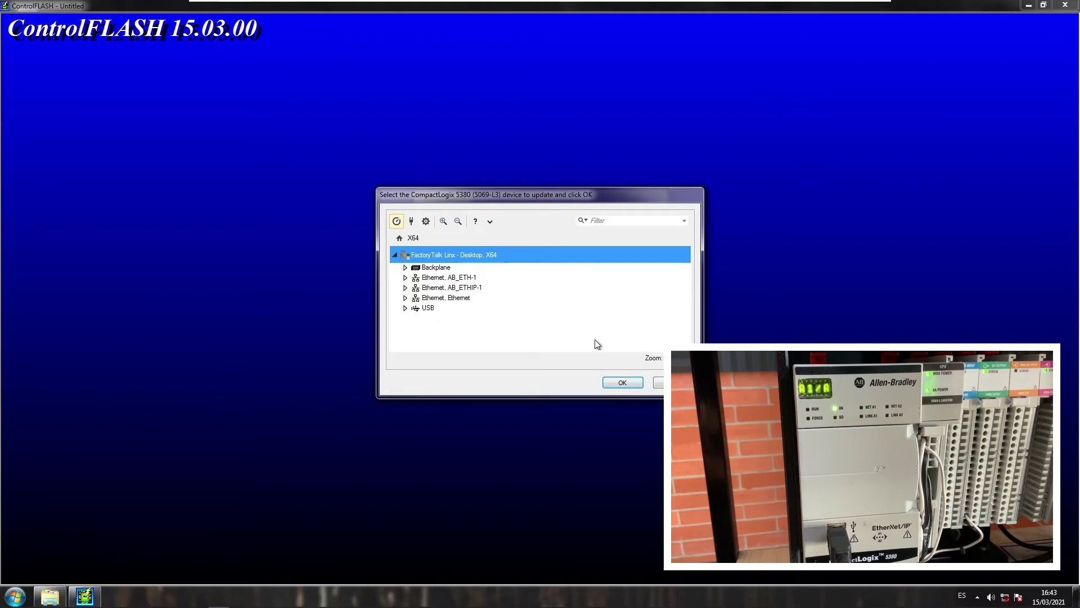
pyautogui.click(405, 308)
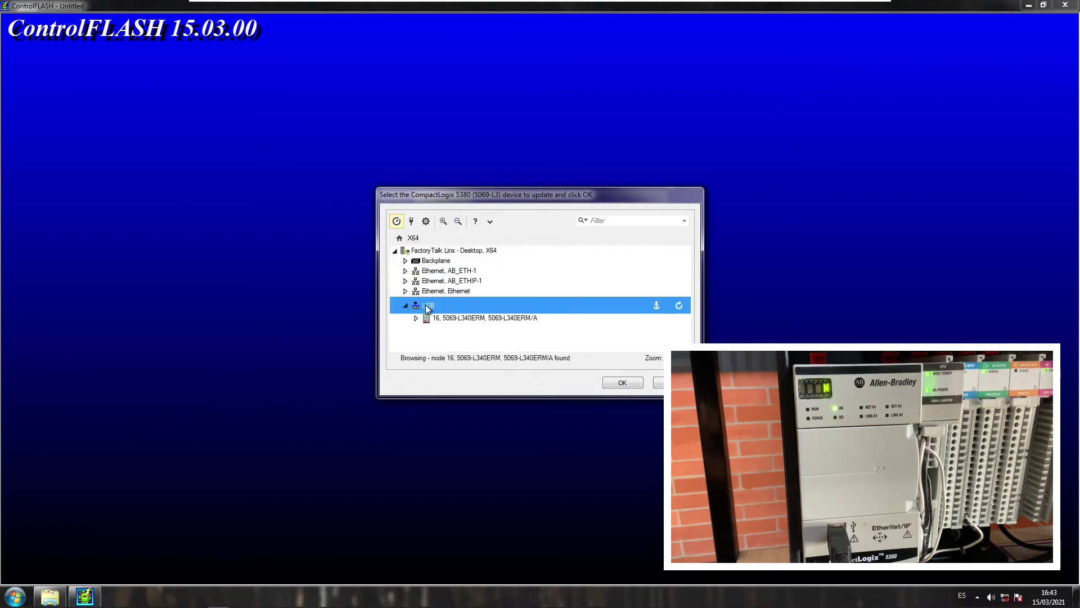
pyautogui.click(468, 320)
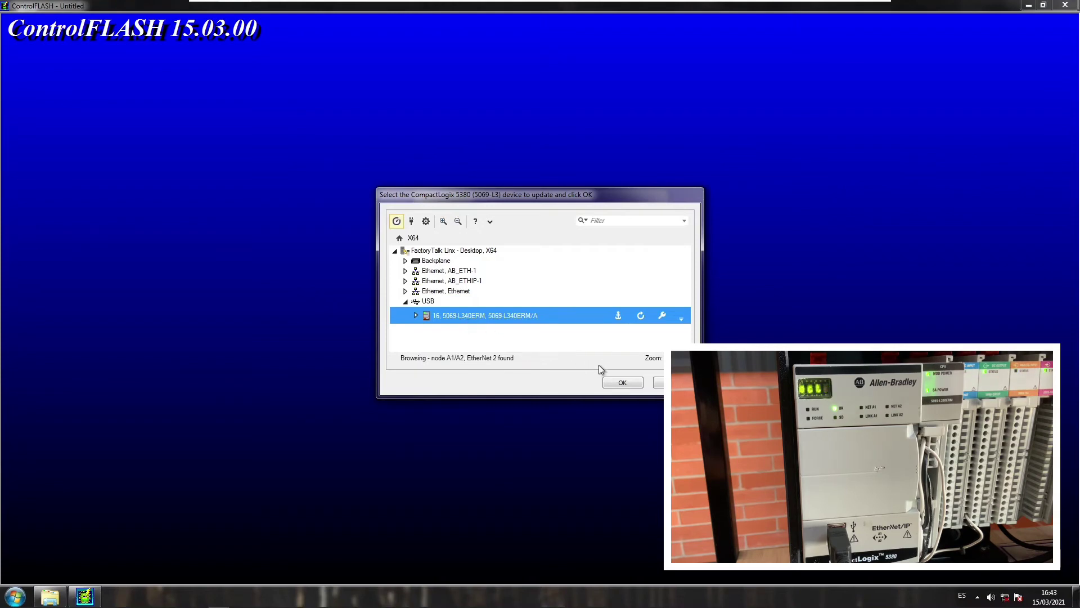
# Confirm the 5069-L340ERM target, select revision 33.011, and advance to the Summary page
pyautogui.click(628, 384)
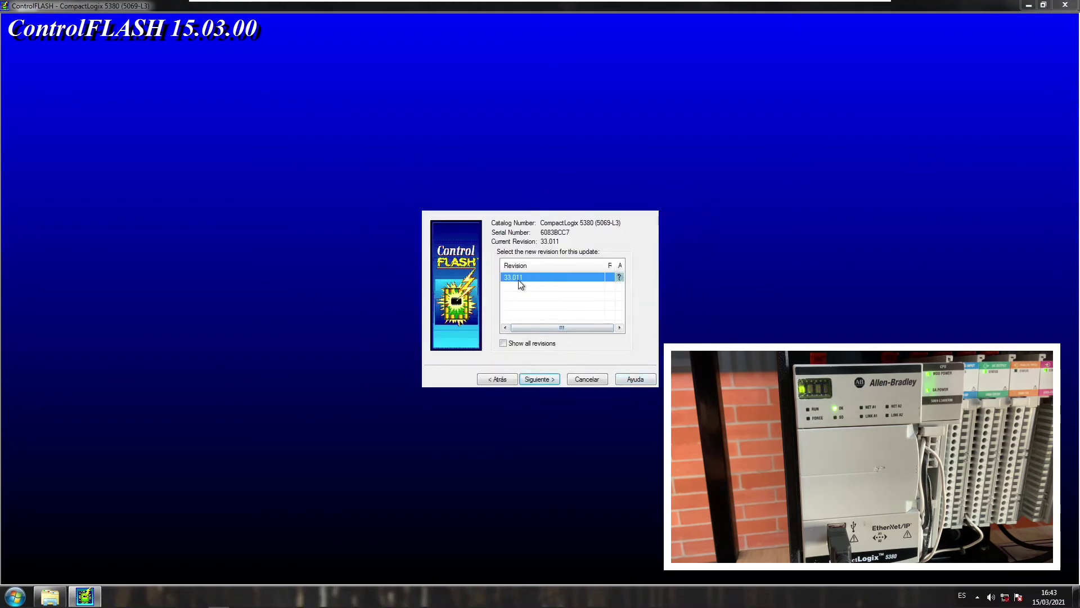
pyautogui.click(504, 344)
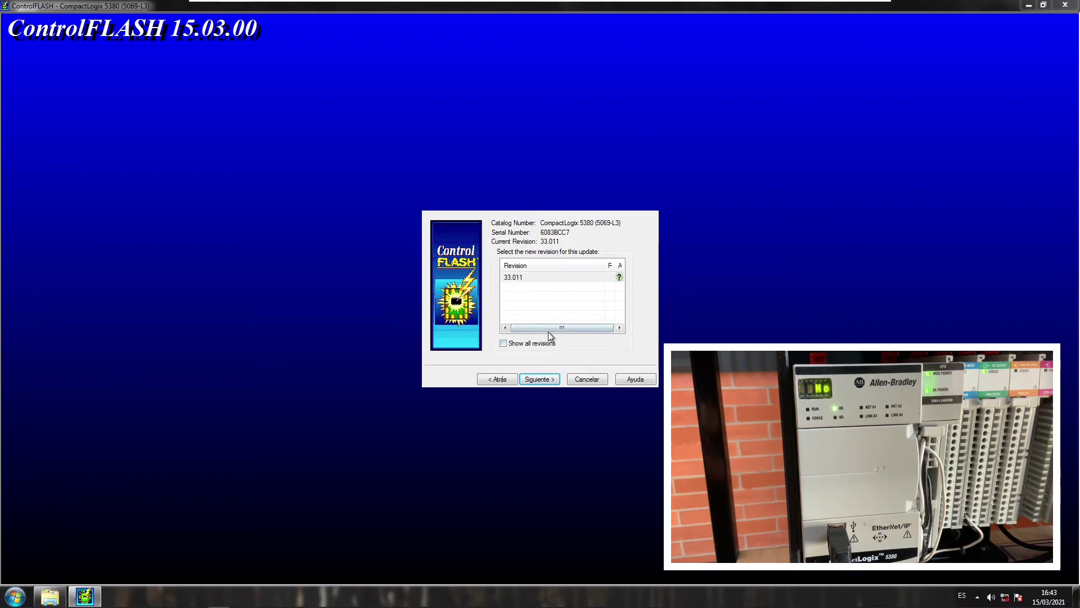
pyautogui.click(521, 279)
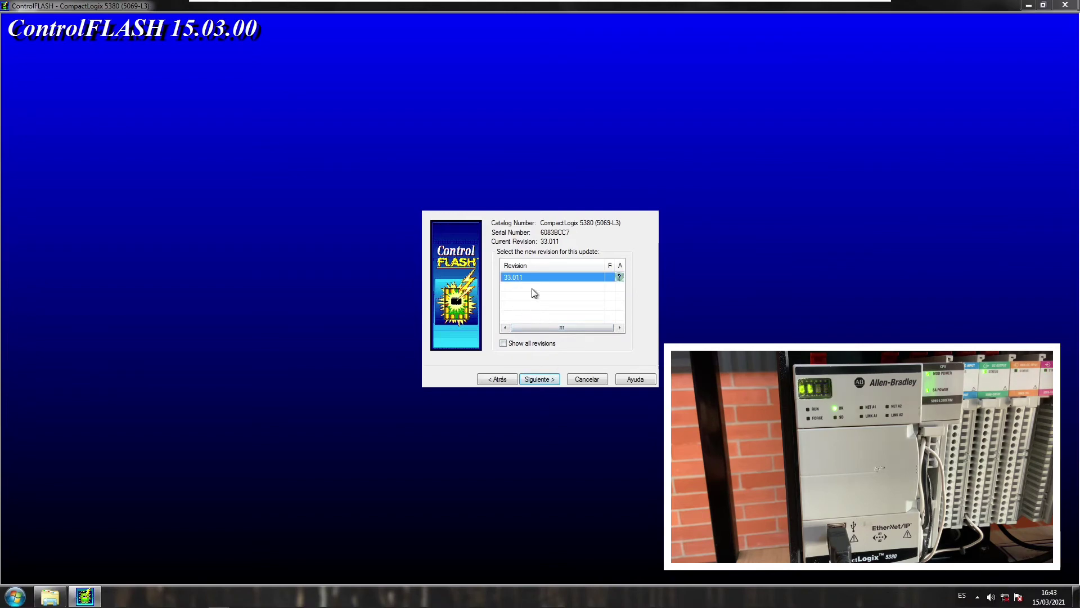
pyautogui.click(546, 383)
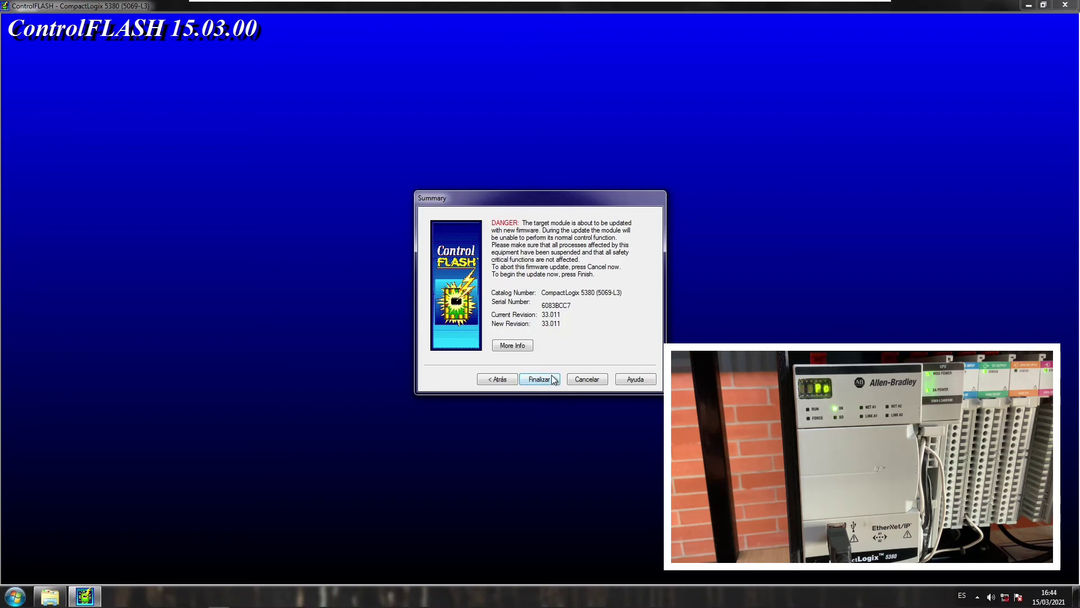
# Start the 33.011 firmware update, confirm it, and dismiss the SD card warning
pyautogui.click(552, 380)
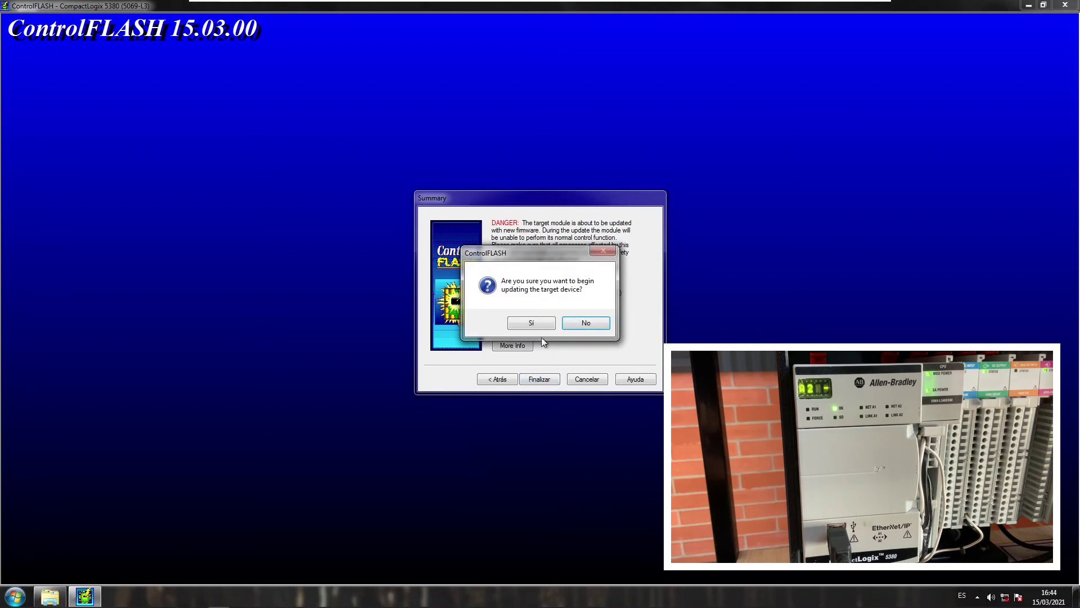
pyautogui.click(532, 323)
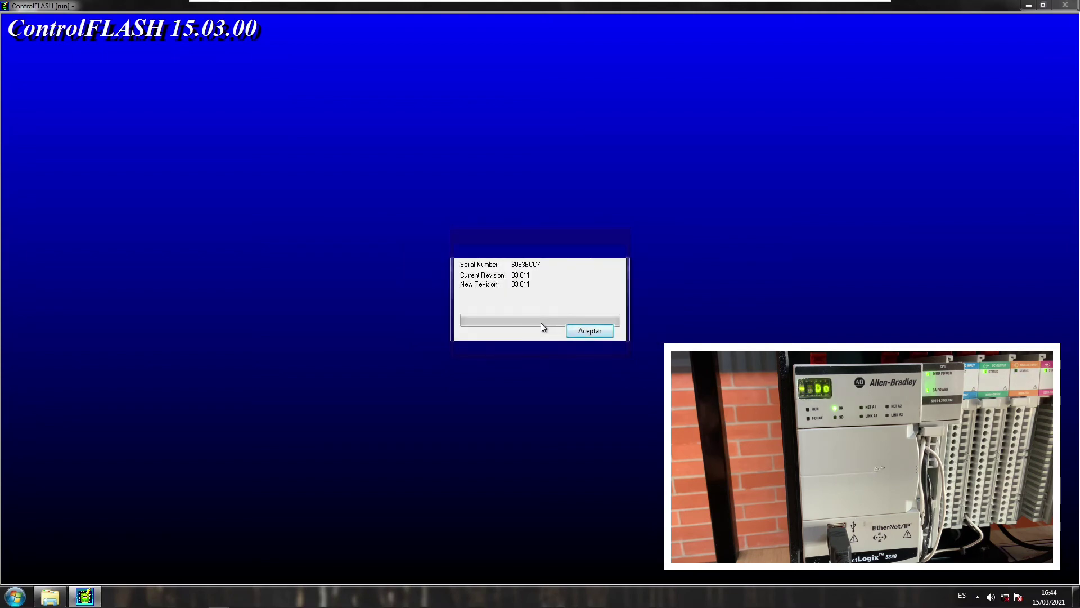
pyautogui.click(589, 331)
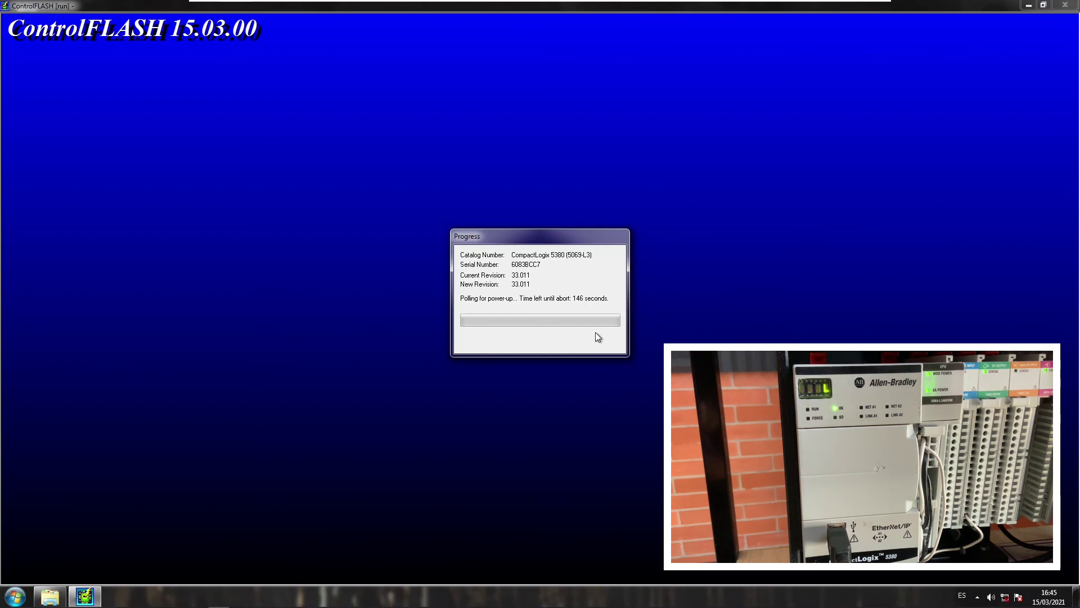
# Connect the Rockwell Automation 5069-L340ERM/A USB device to the virtual machine through VMware Player's Removable Devices
pyautogui.click(242, 7)
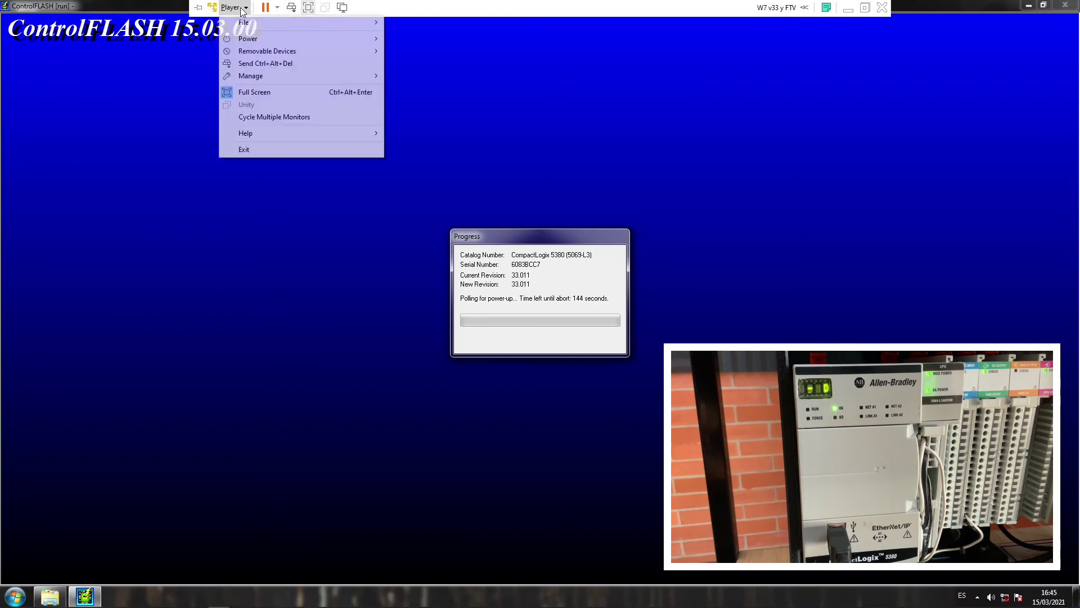
pyautogui.moveTo(325, 51)
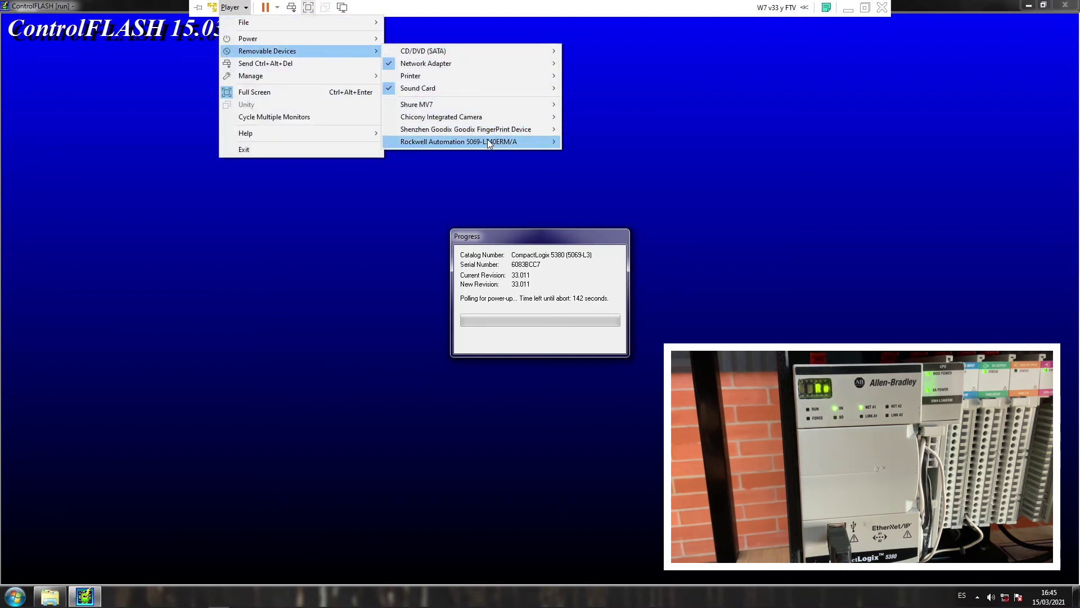
pyautogui.moveTo(488, 142)
pyautogui.click(610, 142)
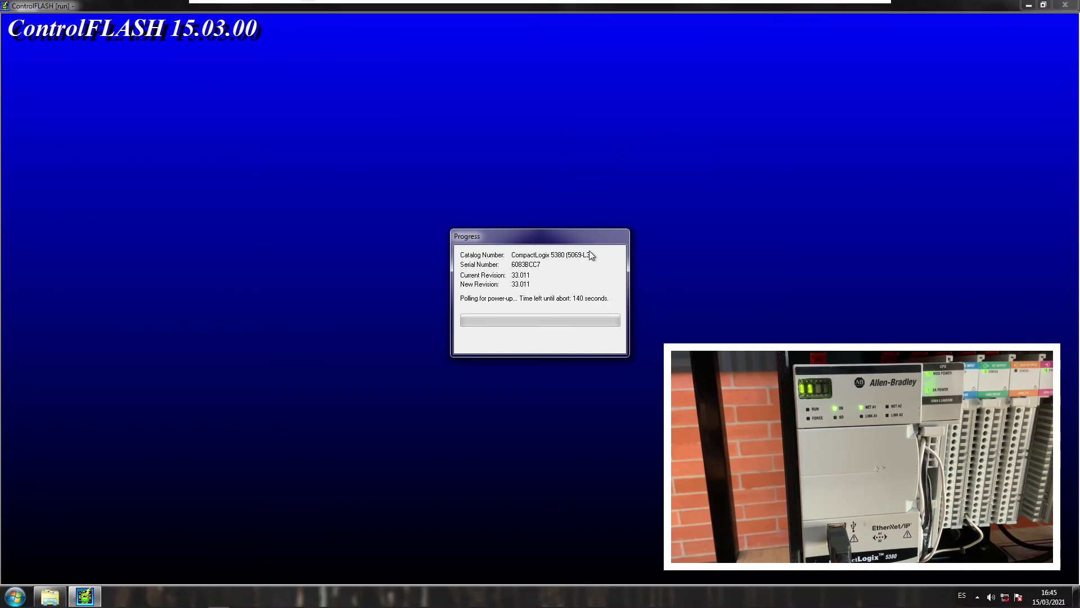